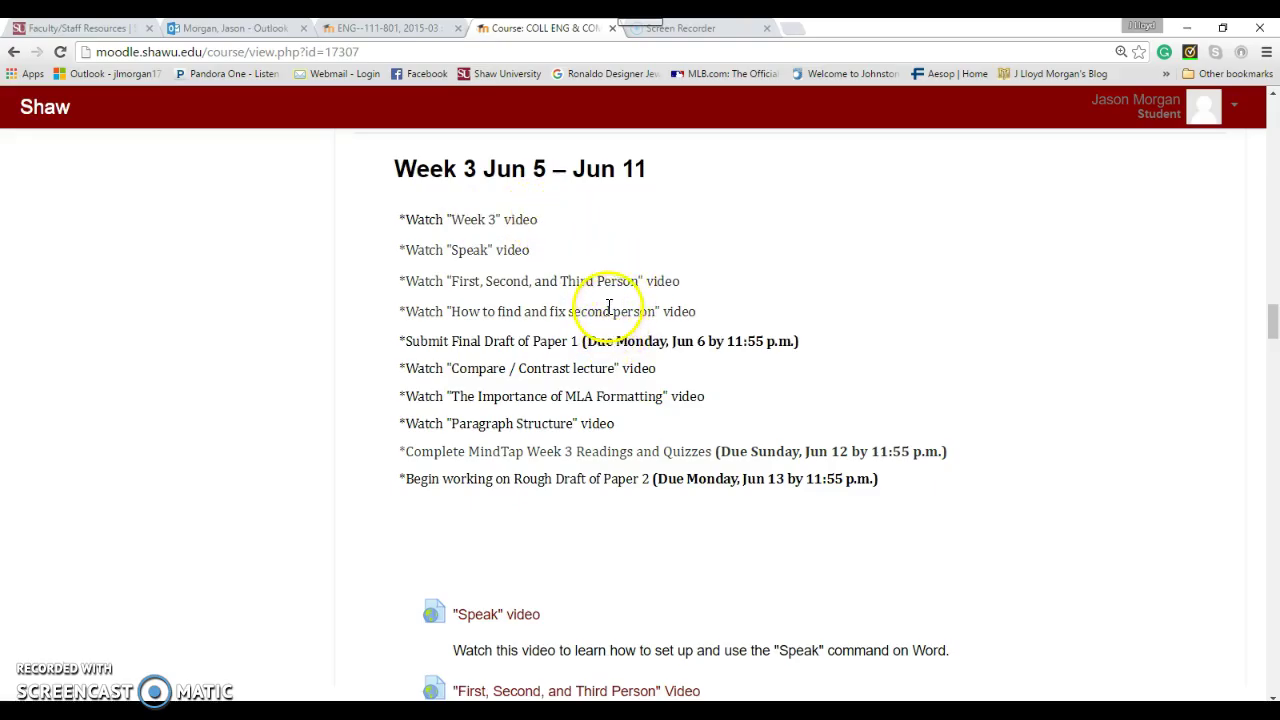
# Open the course's Resources page of Word and MLA writing-help videos
pyautogui.scroll(-1, 630, 262)
pyautogui.scroll(-4, 633, 255)
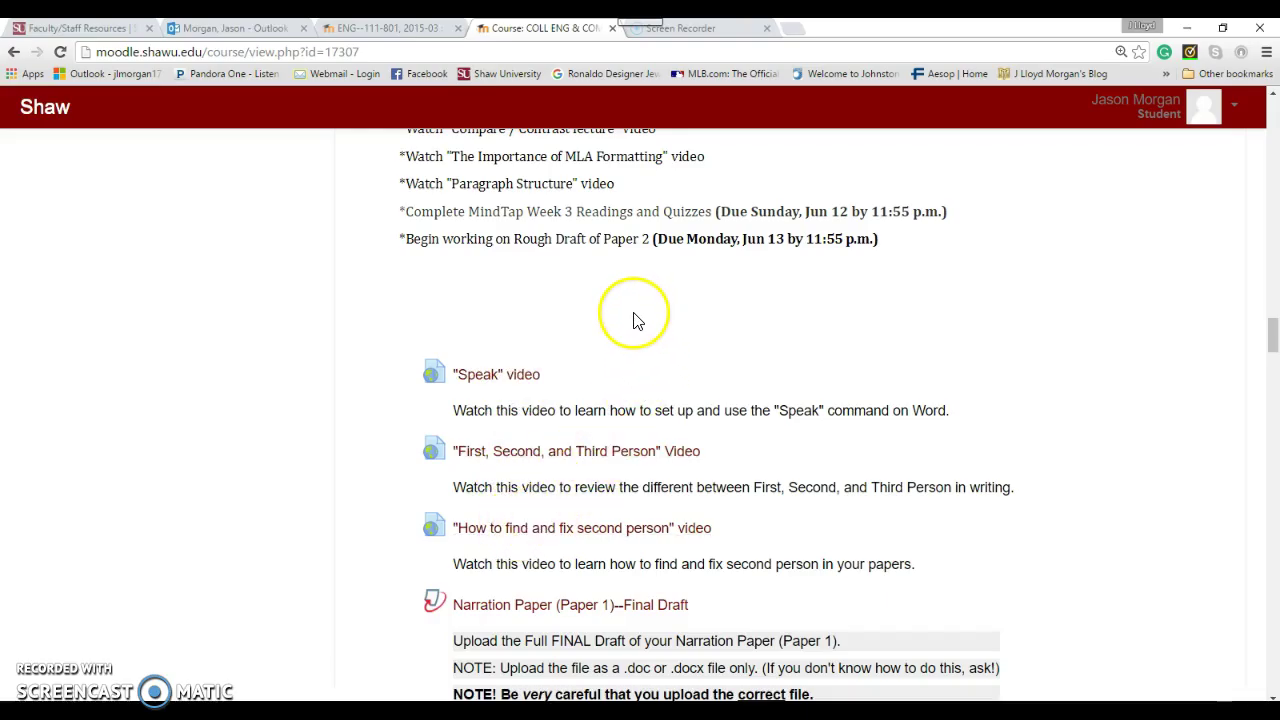
pyautogui.scroll(3, 640, 317)
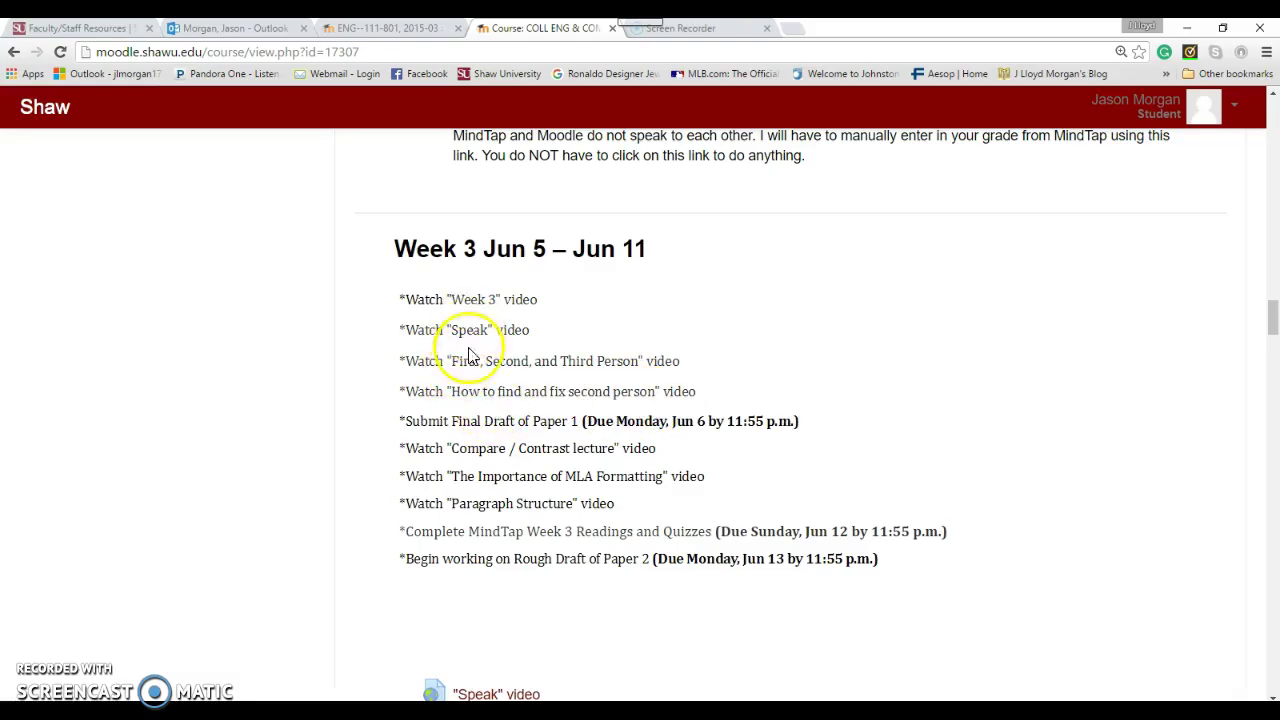
pyautogui.scroll(20, 700, 340)
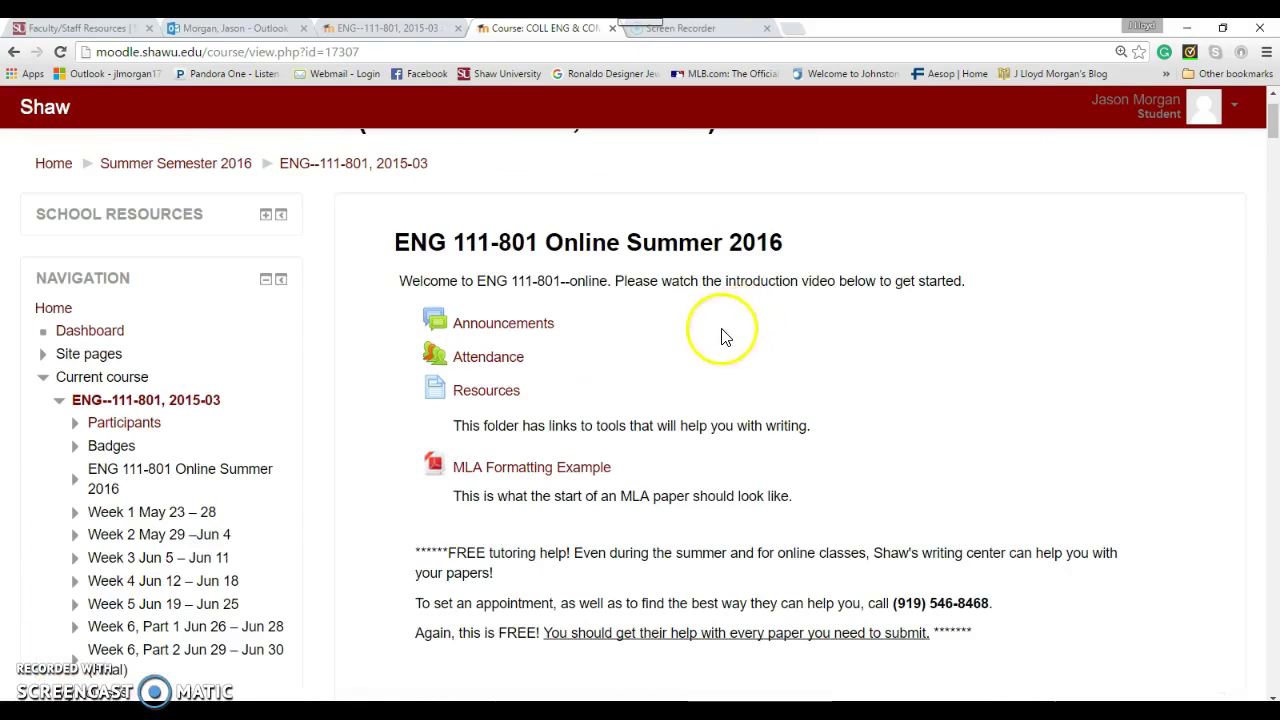
pyautogui.click(500, 391)
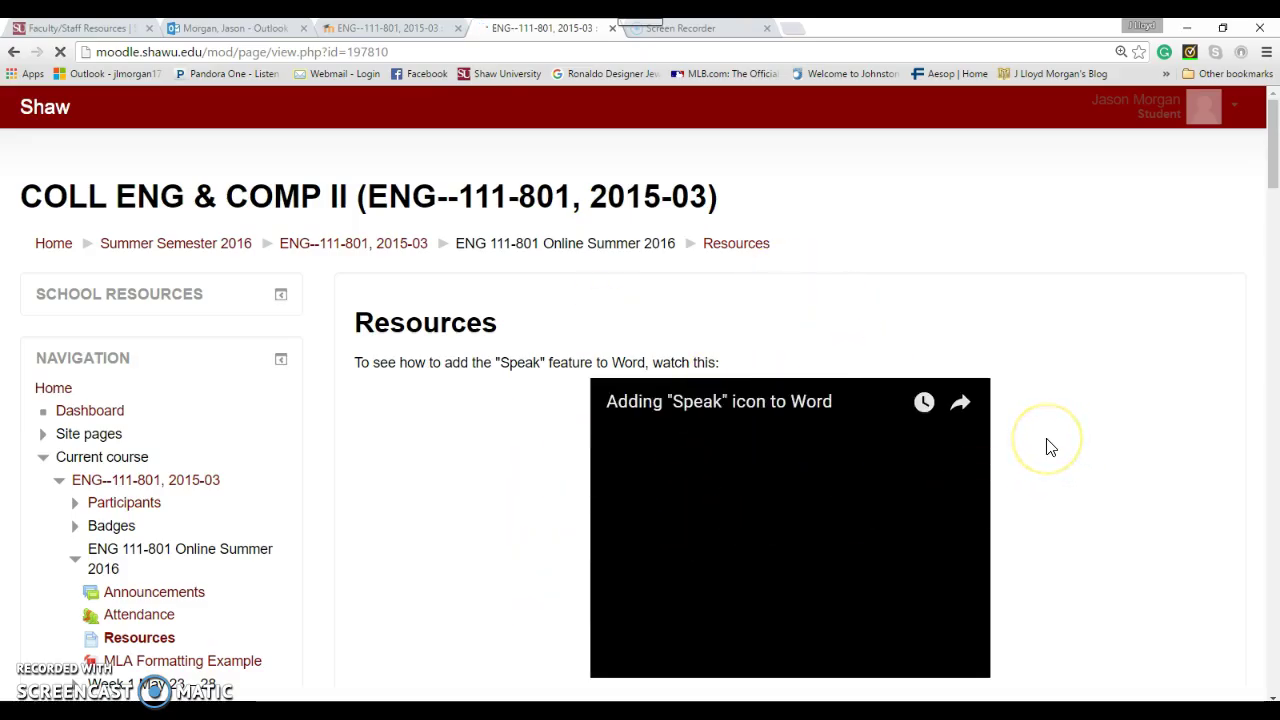
# Scroll through the embedded videos, reload the page, highlight 'Grammarly', and scroll back up
pyautogui.scroll(-15, 1050, 447)
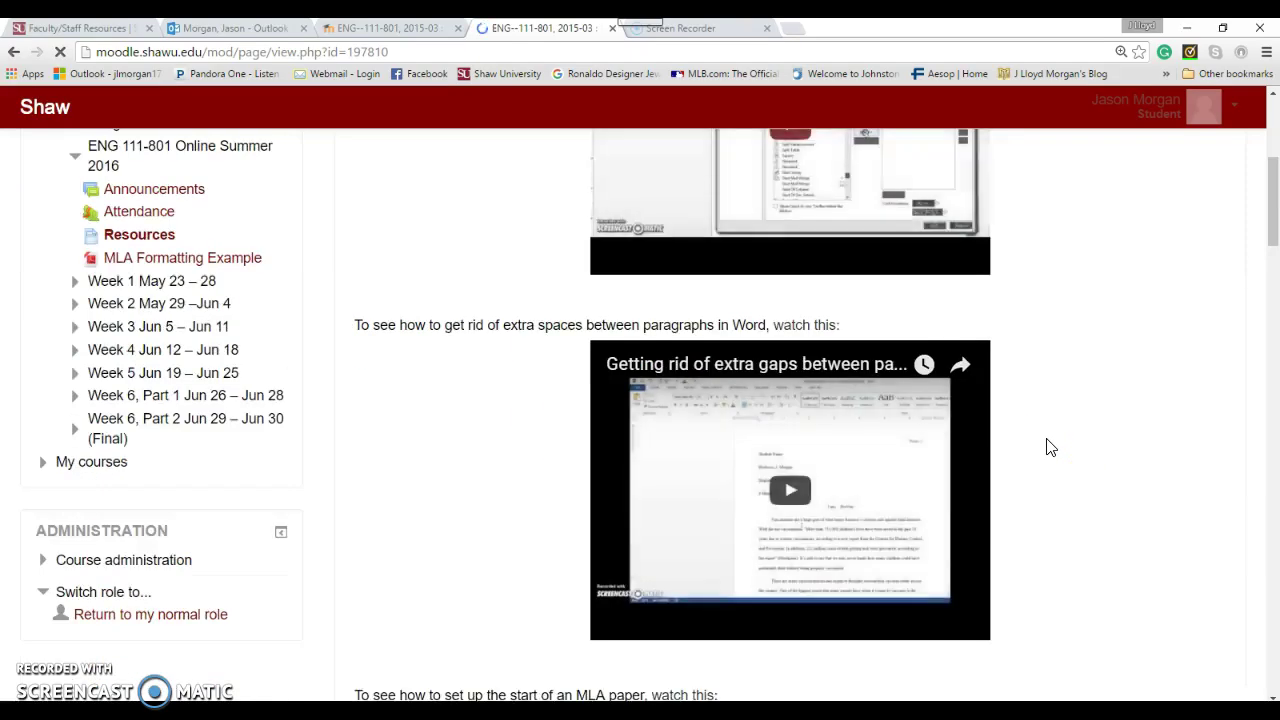
pyautogui.scroll(-5, 1050, 447)
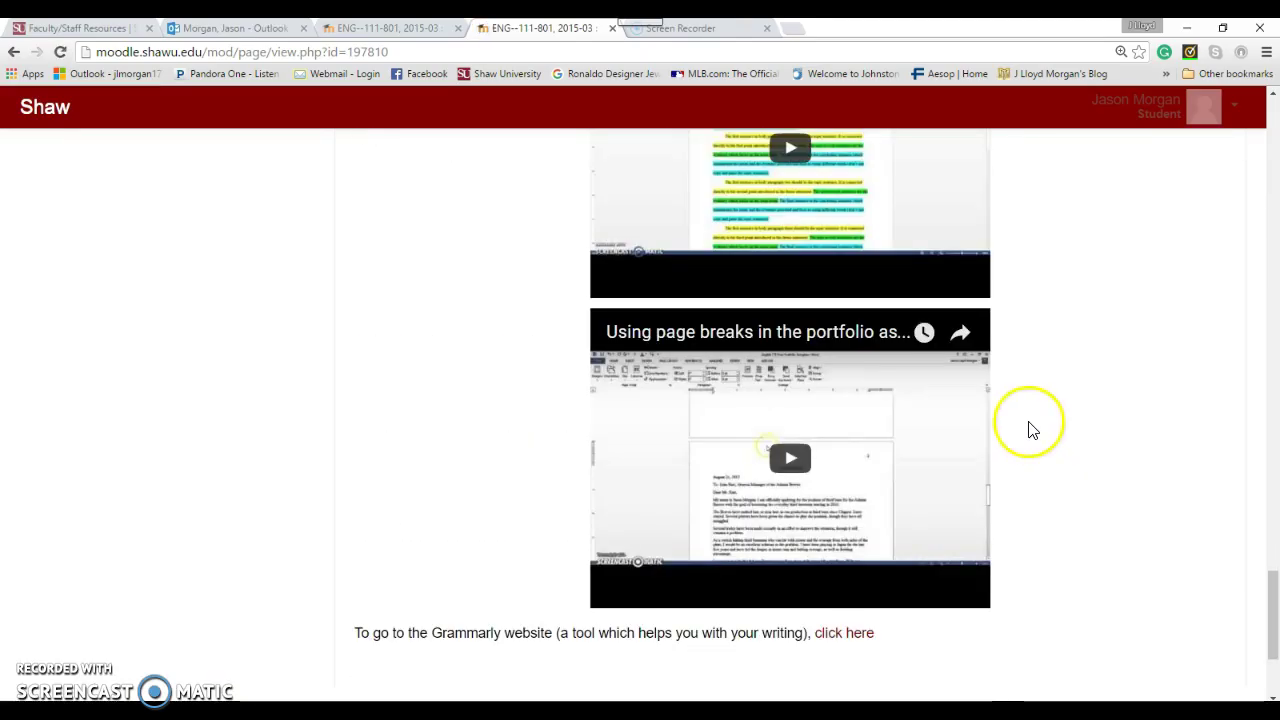
pyautogui.scroll(-2, 1040, 400)
pyautogui.press('F5')
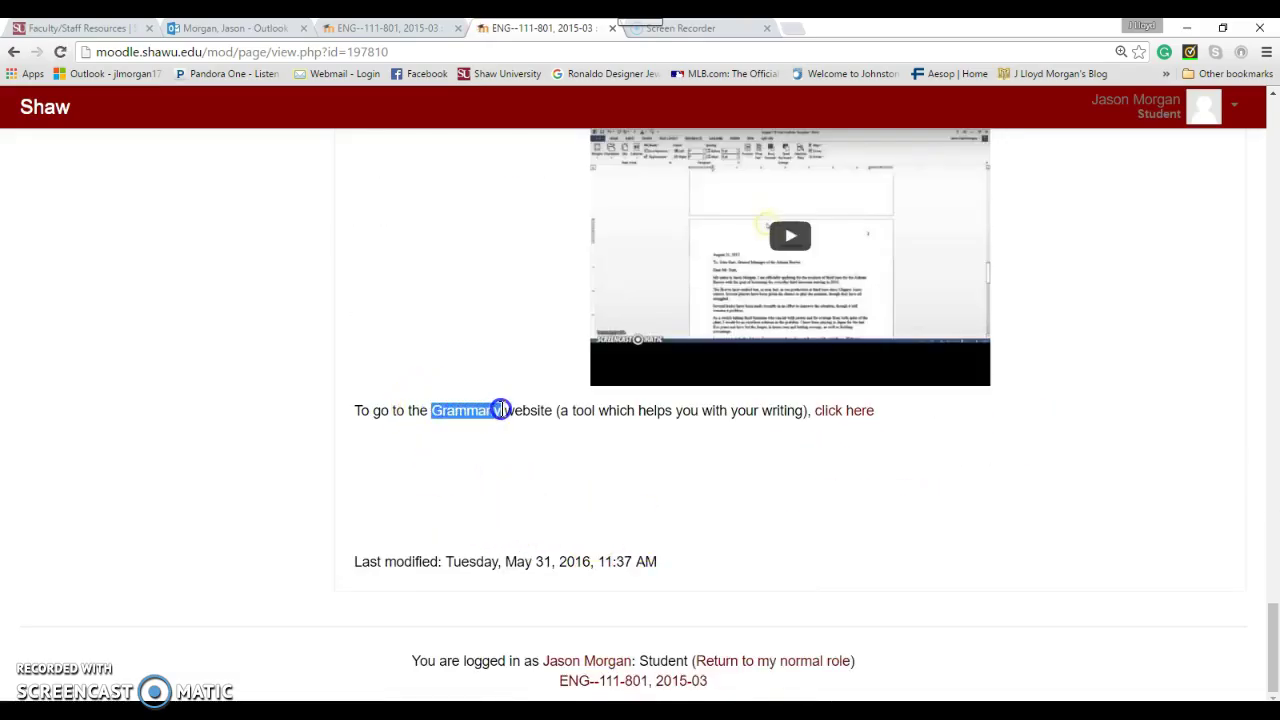
pyautogui.moveTo(500, 410); pyautogui.dragTo(502, 410)
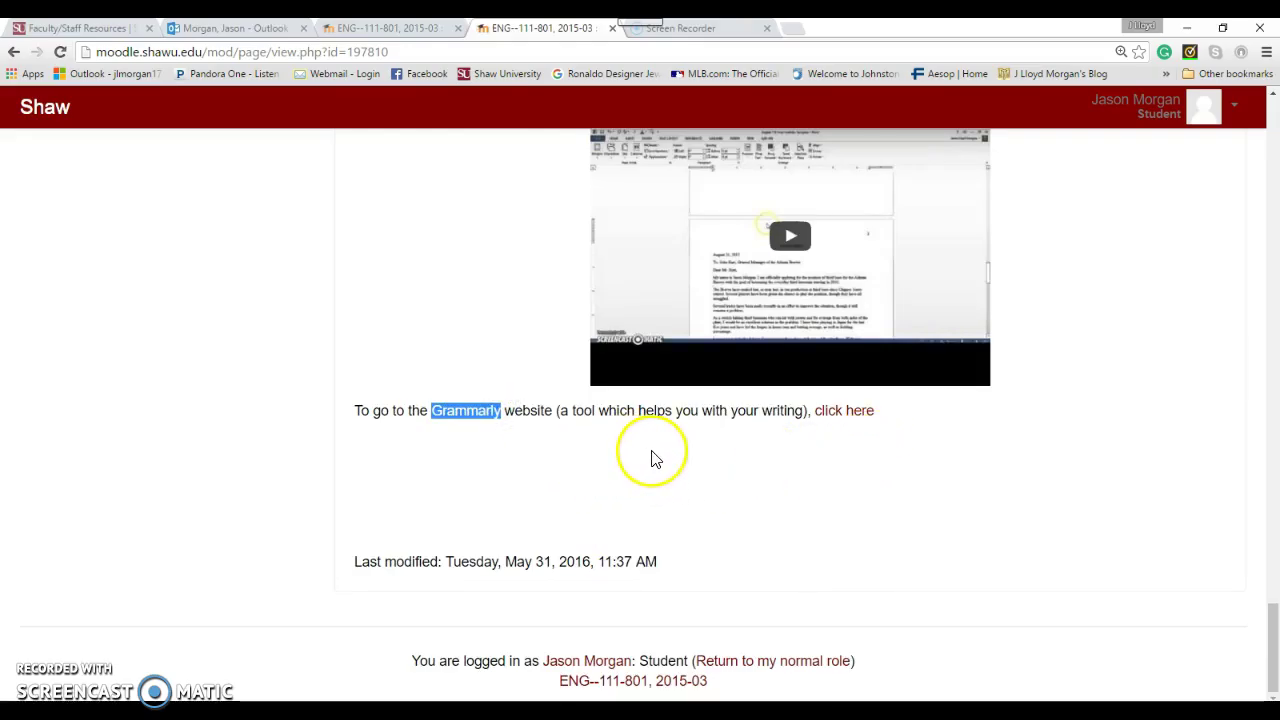
pyautogui.scroll(20, 651, 459)
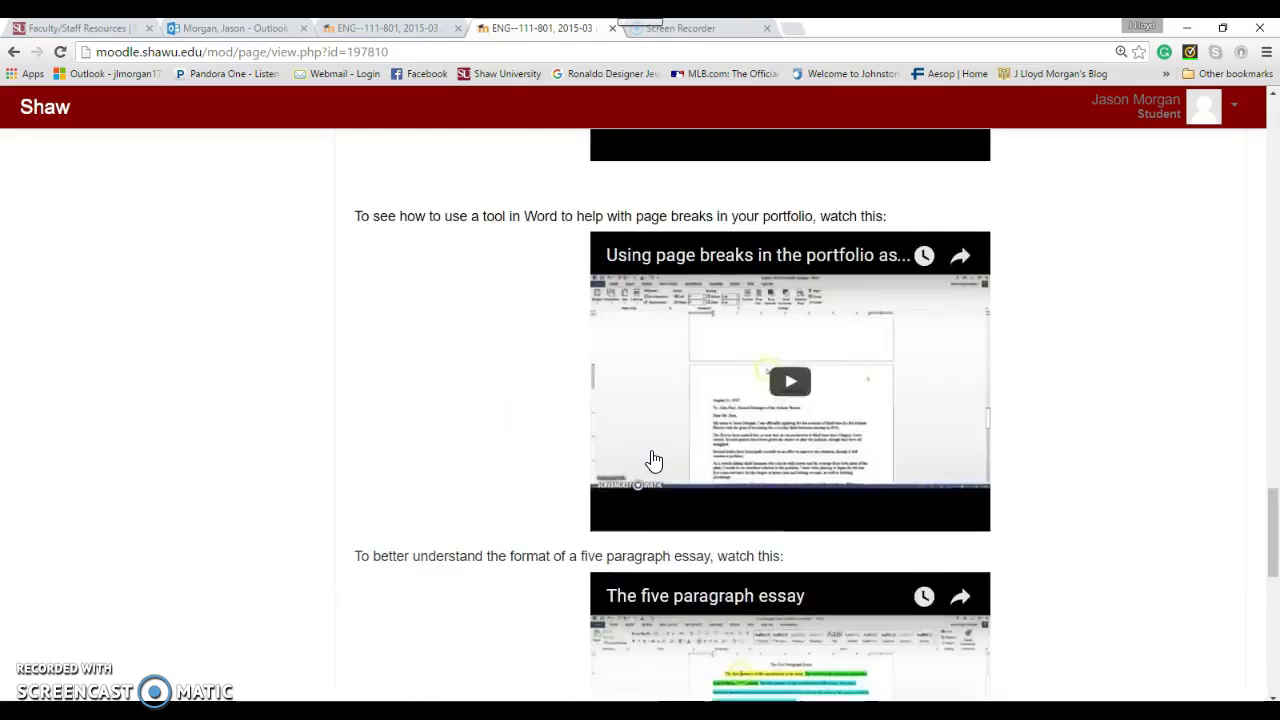
pyautogui.scroll(2, 651, 459)
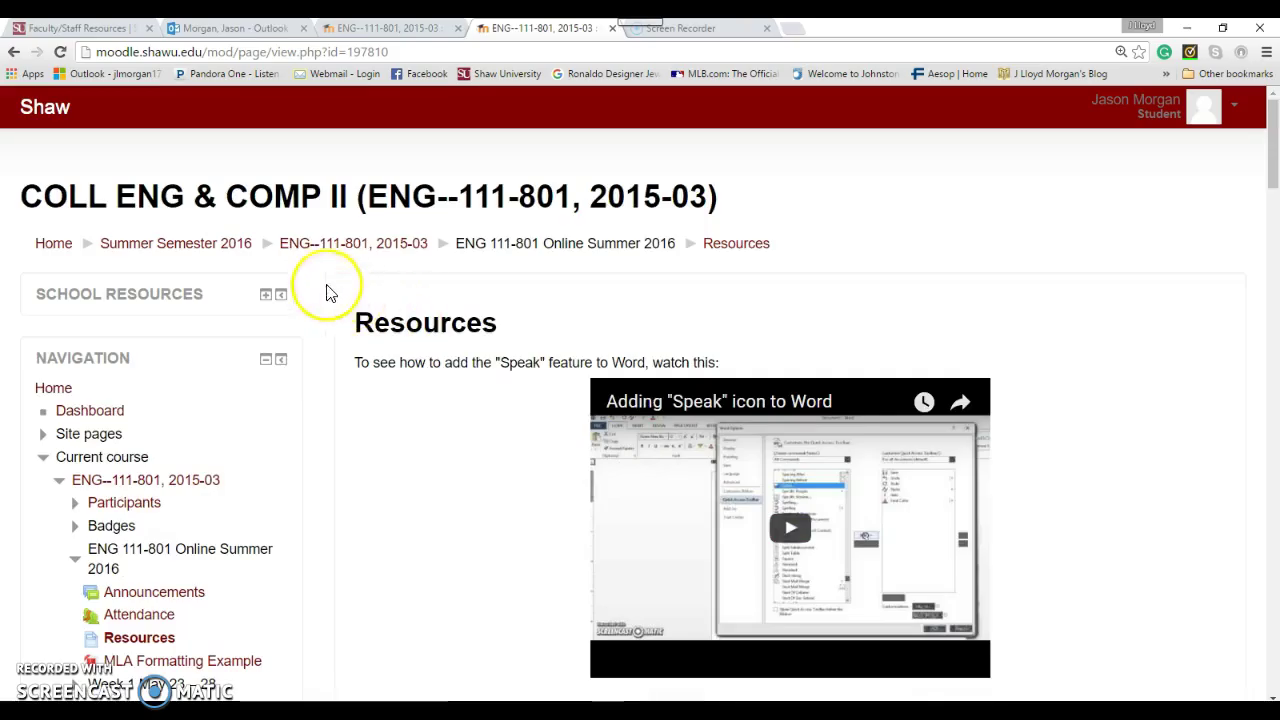
# Return to the ENG--111-801, 2015-03 course page via the breadcrumb
pyautogui.click(345, 246)
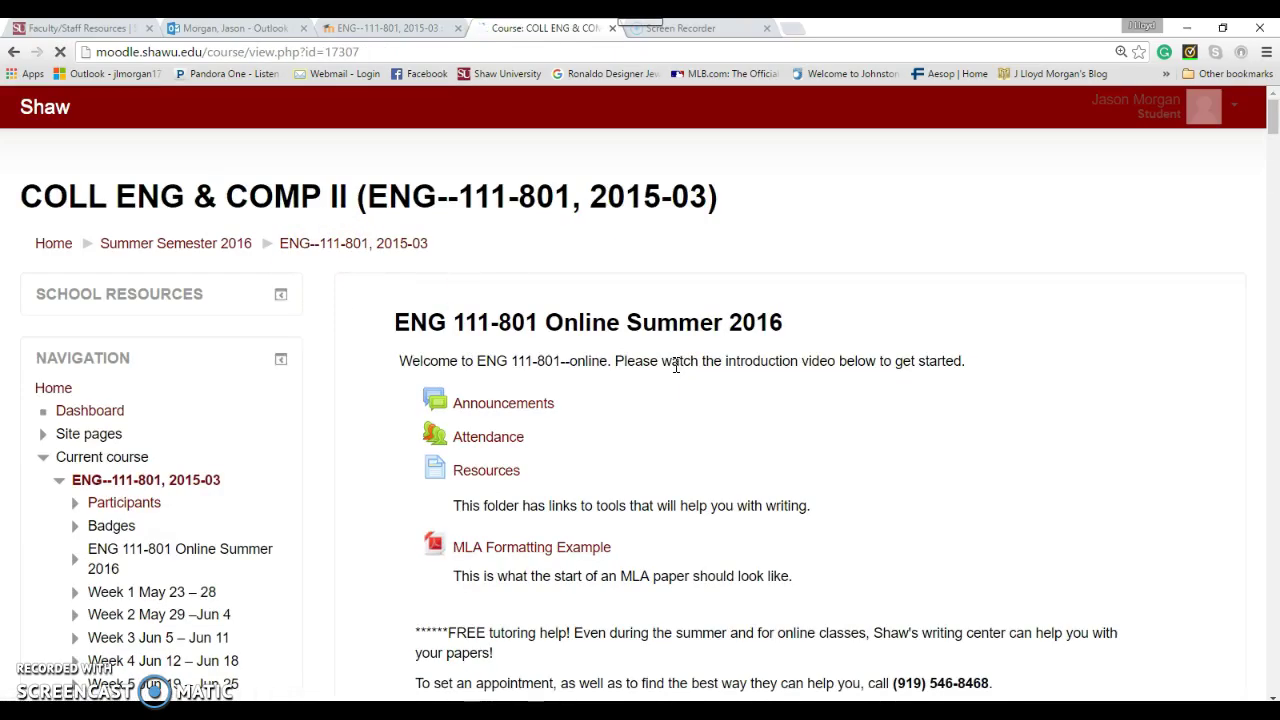
pyautogui.scroll(-5, 762, 424)
pyautogui.scroll(-10, 762, 424)
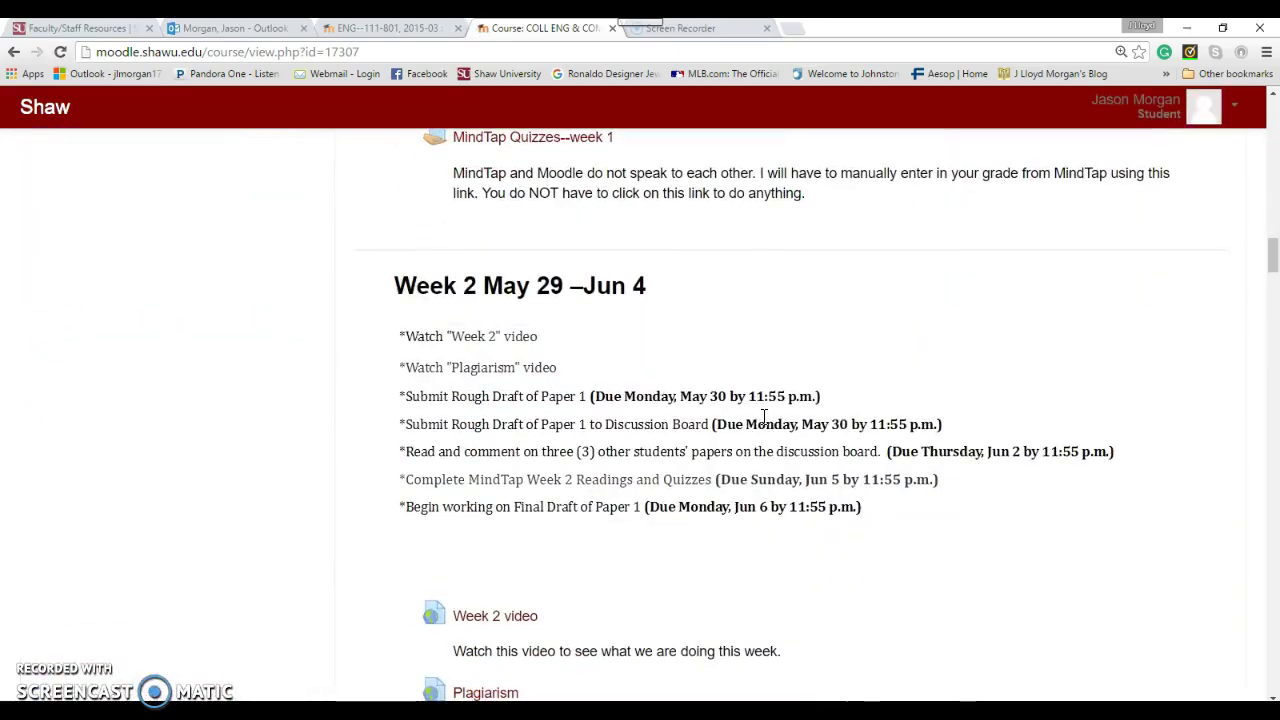
pyautogui.scroll(-8, 780, 380)
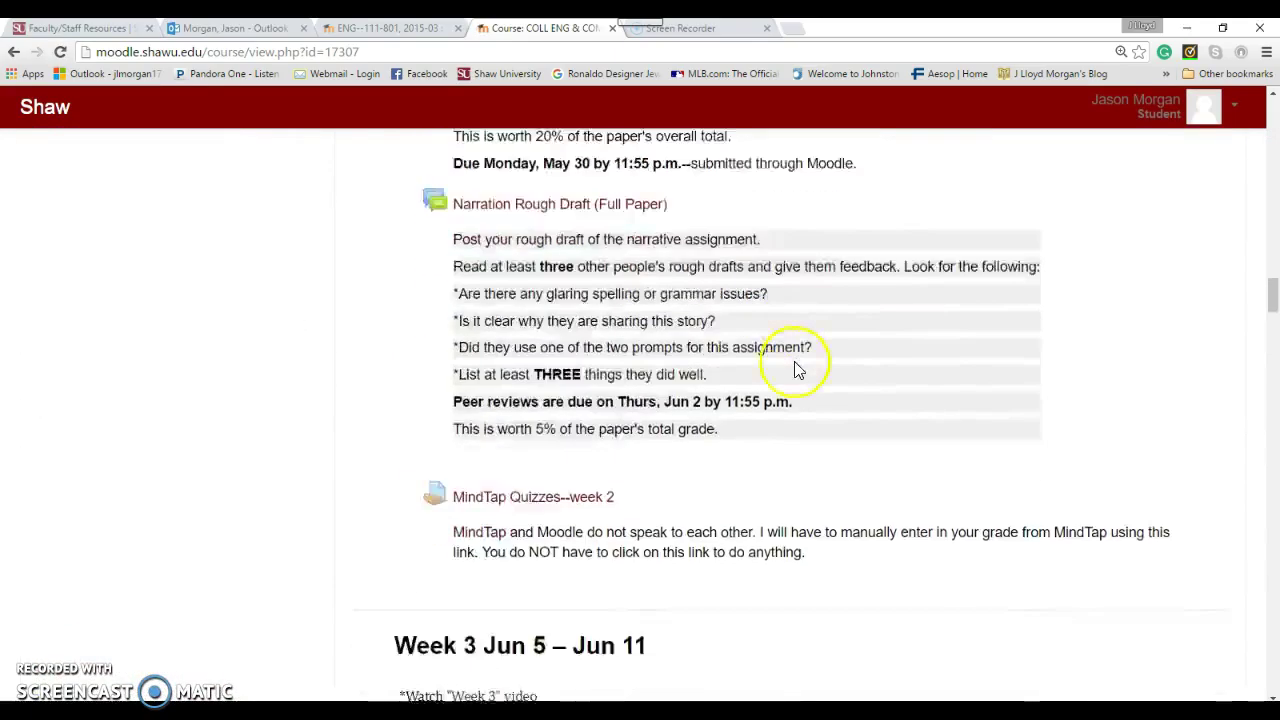
pyautogui.scroll(2, 795, 367)
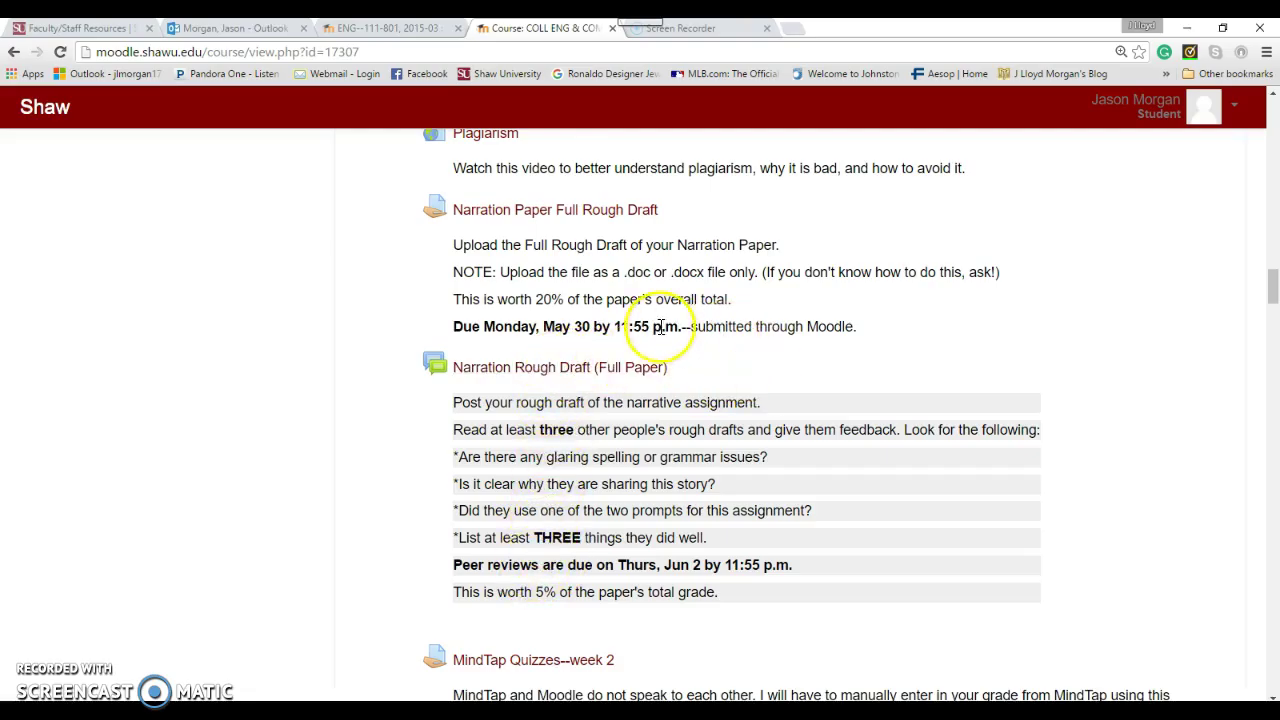
pyautogui.scroll(7, 729, 374)
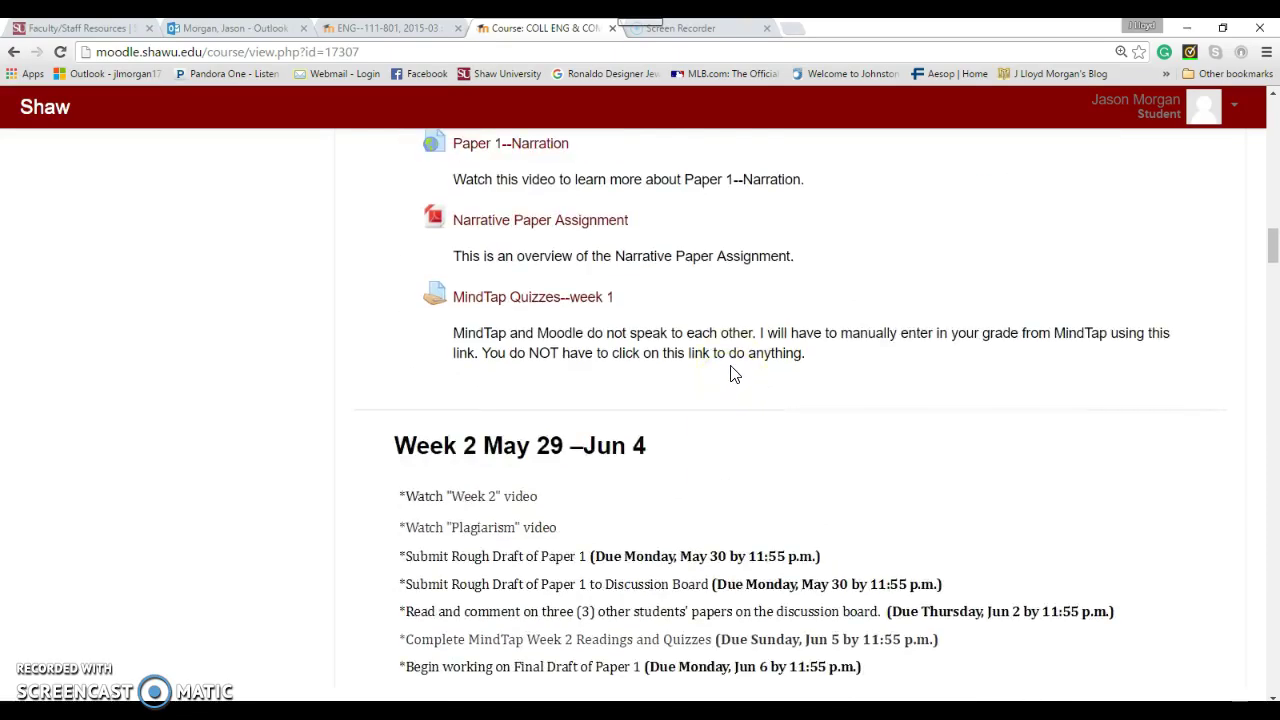
pyautogui.scroll(15, 733, 374)
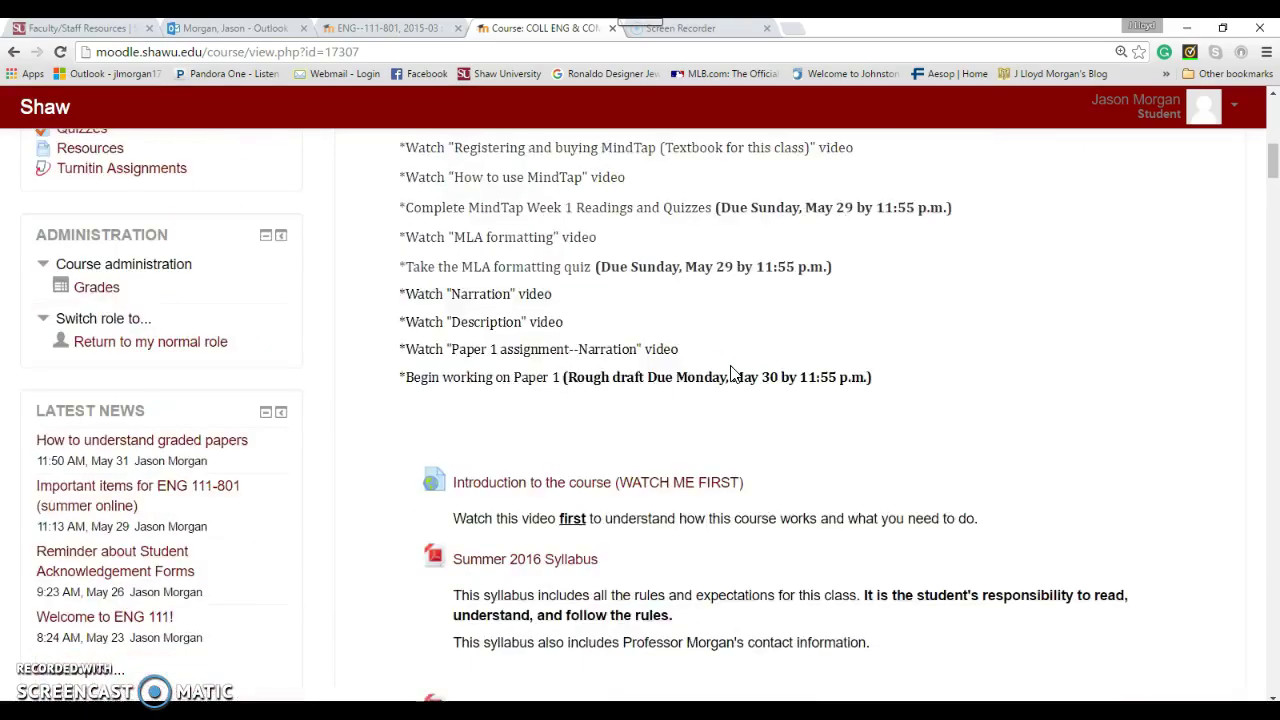
pyautogui.scroll(7, 730, 374)
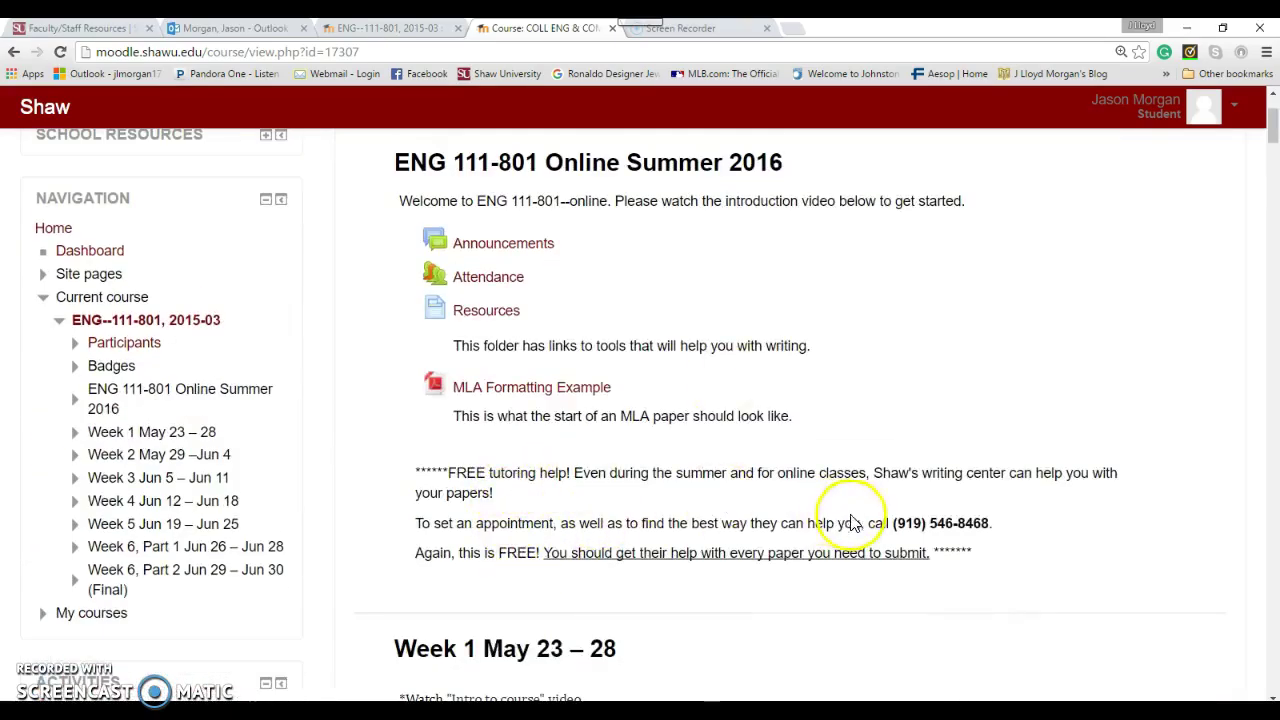
# Highlight the tutoring appointment line, then scroll down to the Week 3 Jun 5 – Jun 11 tasks
pyautogui.moveTo(418, 522); pyautogui.dragTo(999, 519)
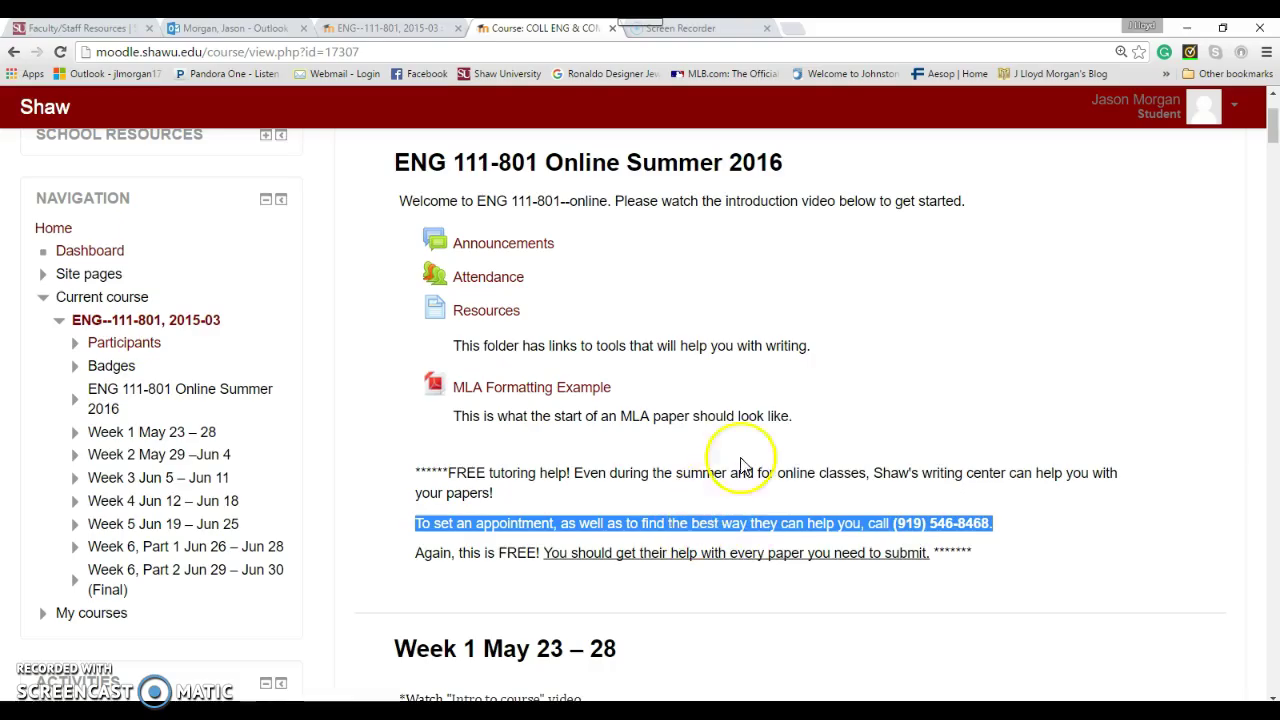
pyautogui.click(697, 502)
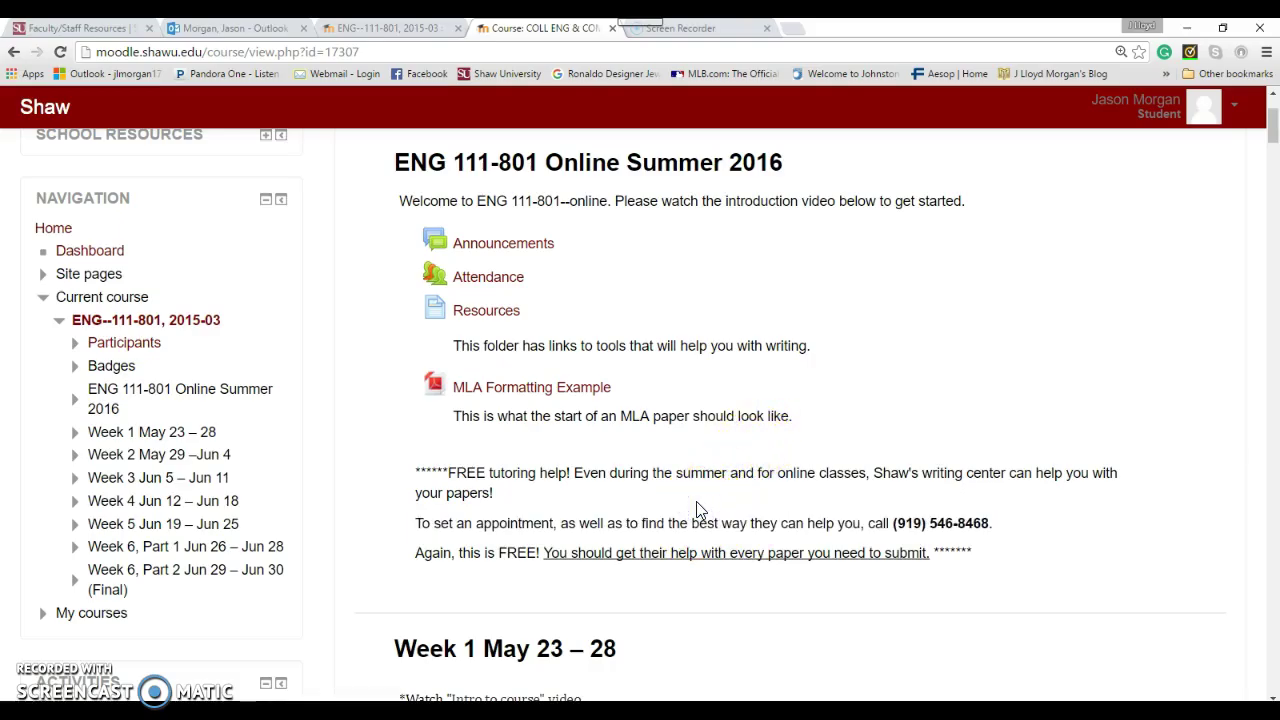
pyautogui.moveTo(416, 523); pyautogui.dragTo(1007, 524)
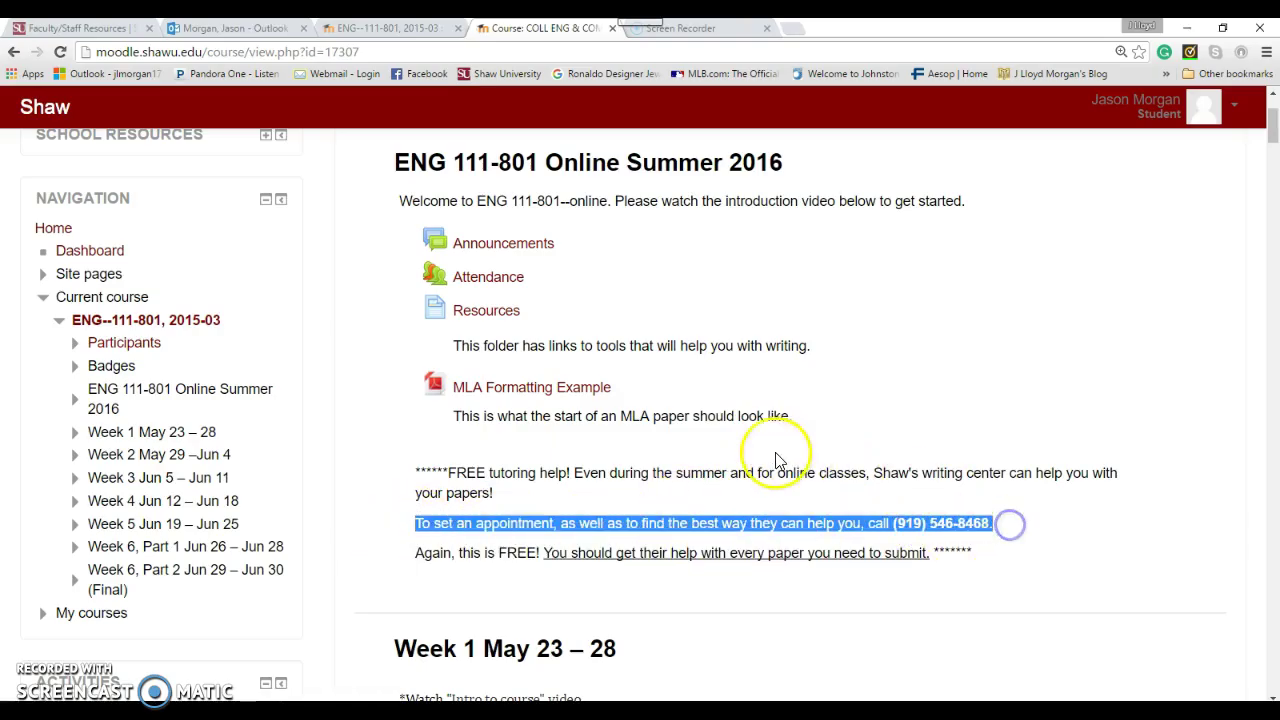
pyautogui.scroll(-15, 750, 445)
pyautogui.scroll(-15, 778, 430)
pyautogui.scroll(-10, 775, 430)
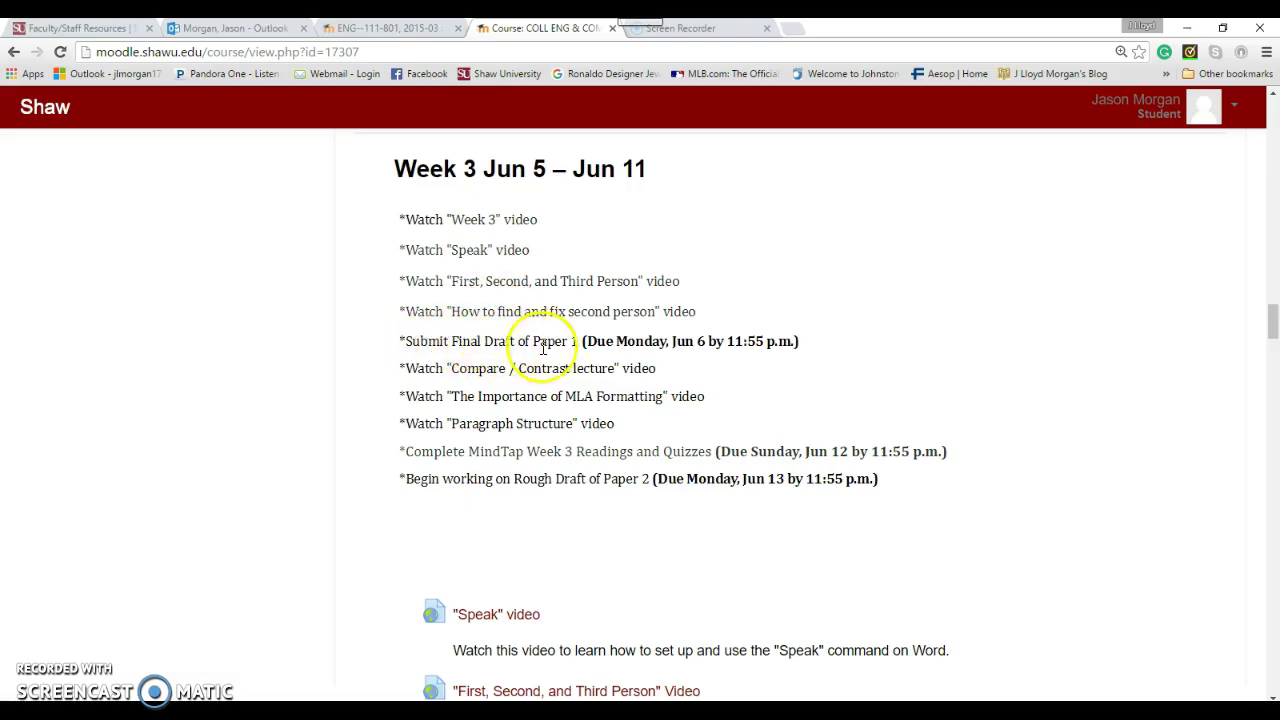
# Scroll from the Week 2 rough-draft items down to the Narration Paper (Paper 1)--Final Draft entry
pyautogui.scroll(10, 803, 338)
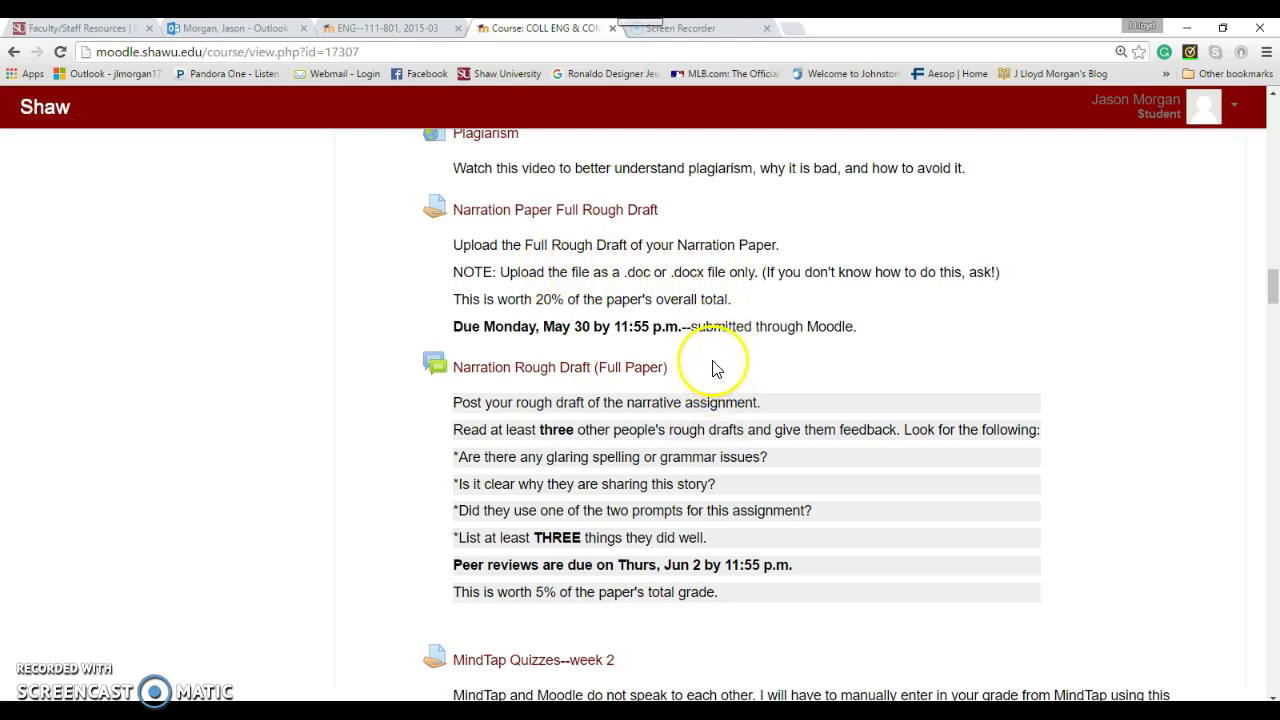
pyautogui.scroll(-10, 715, 369)
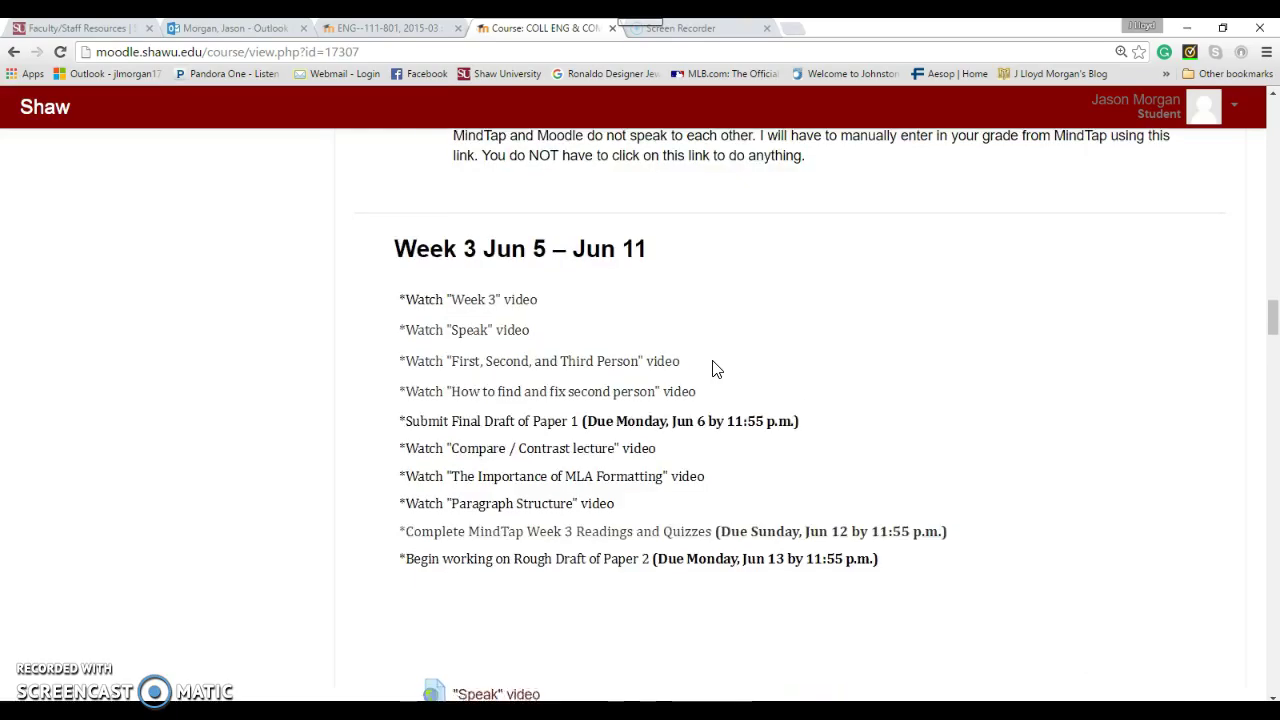
pyautogui.scroll(-1, 670, 378)
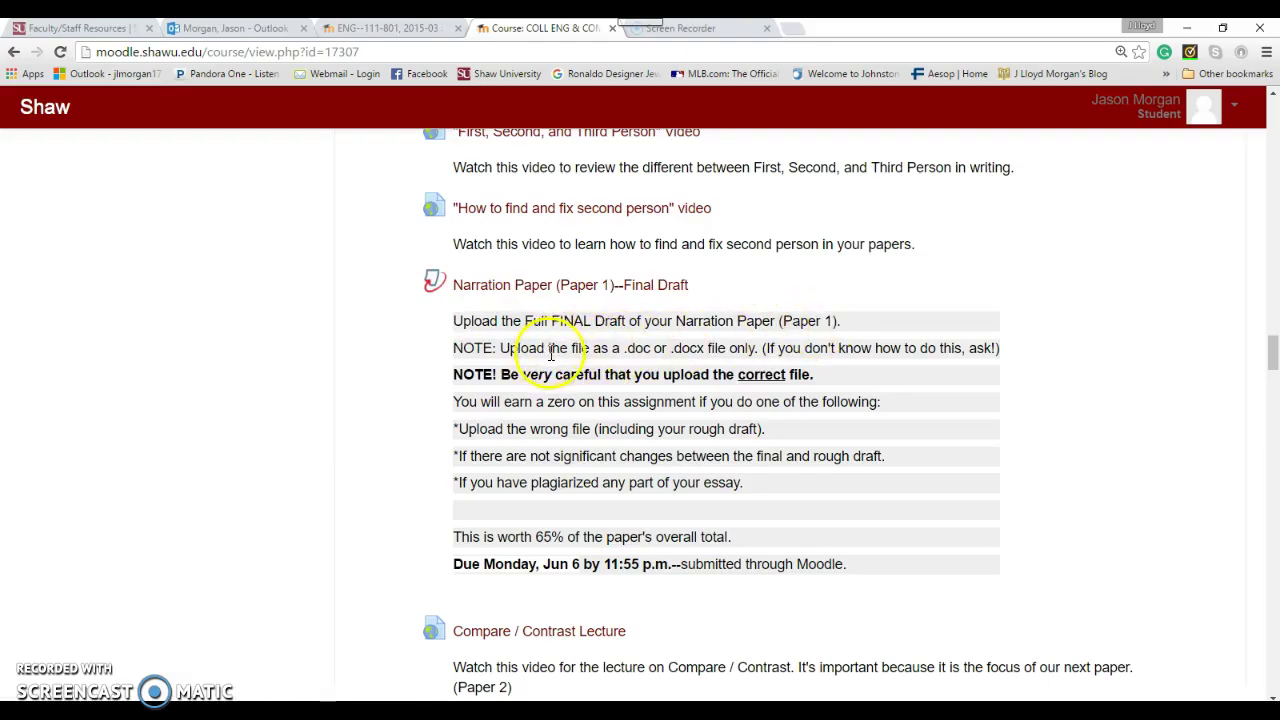
pyautogui.moveTo(651, 347); pyautogui.dragTo(706, 348)
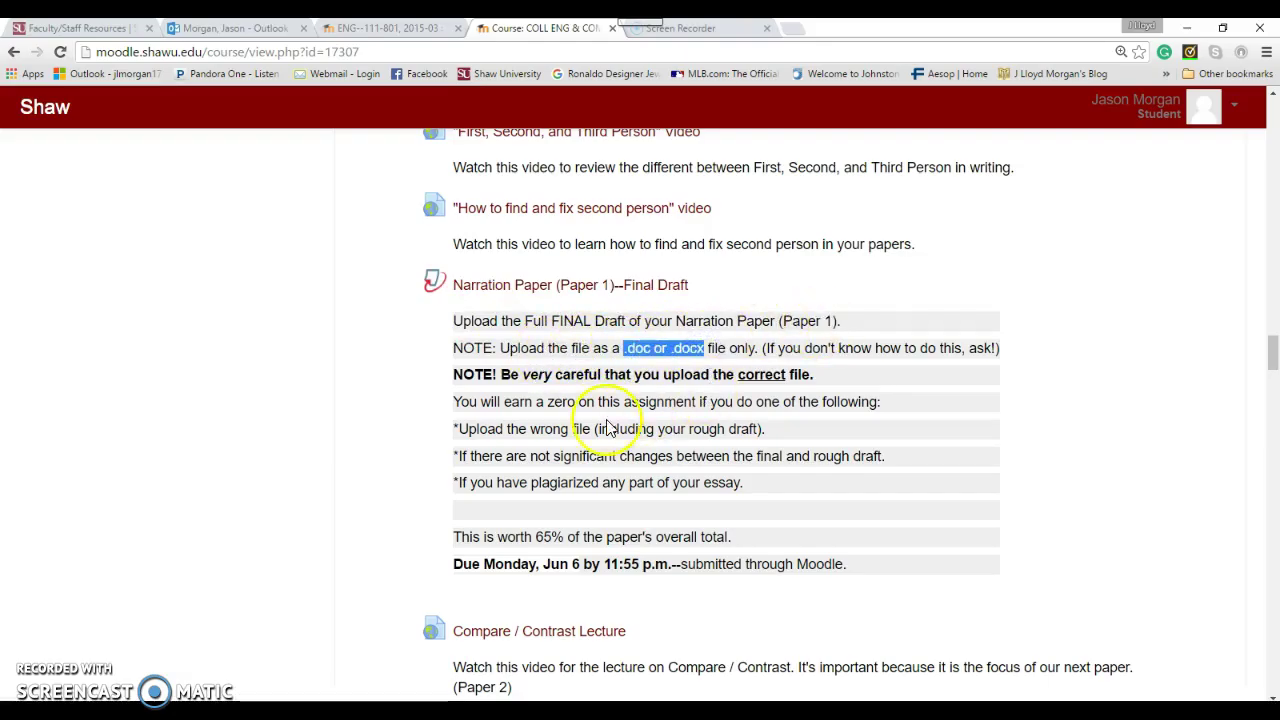
pyautogui.moveTo(501, 374); pyautogui.dragTo(817, 376)
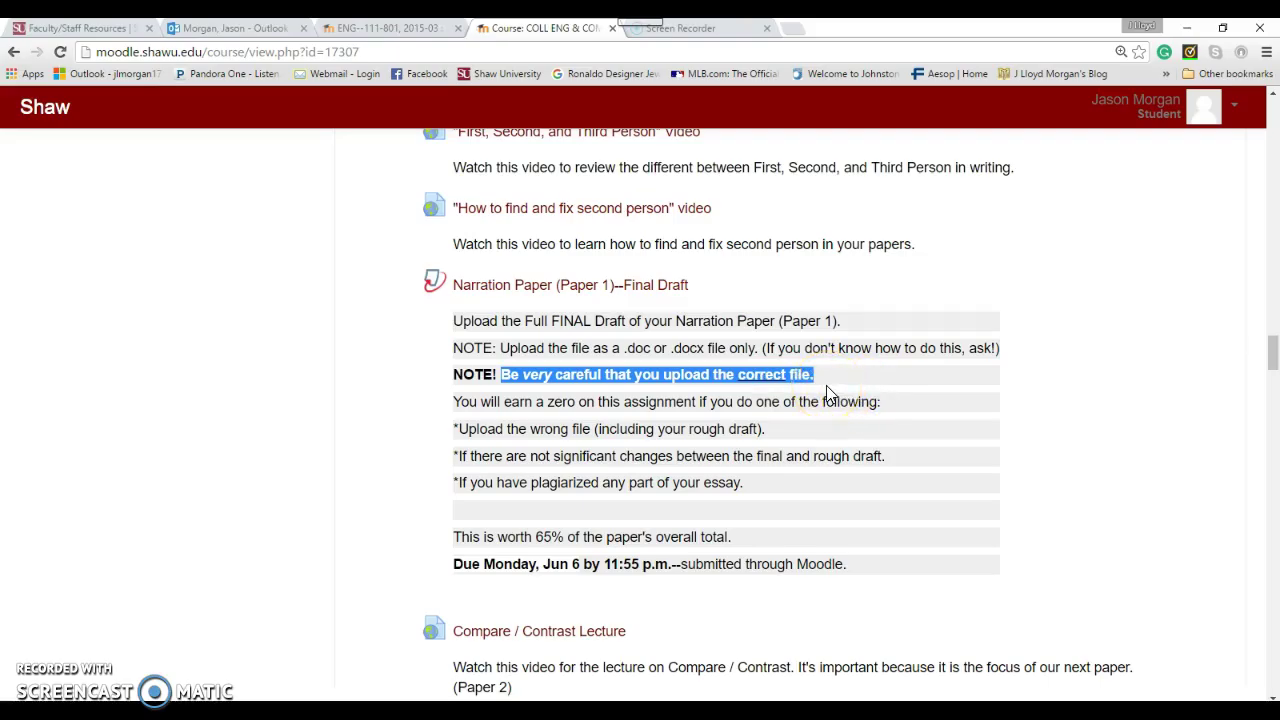
pyautogui.click(671, 379)
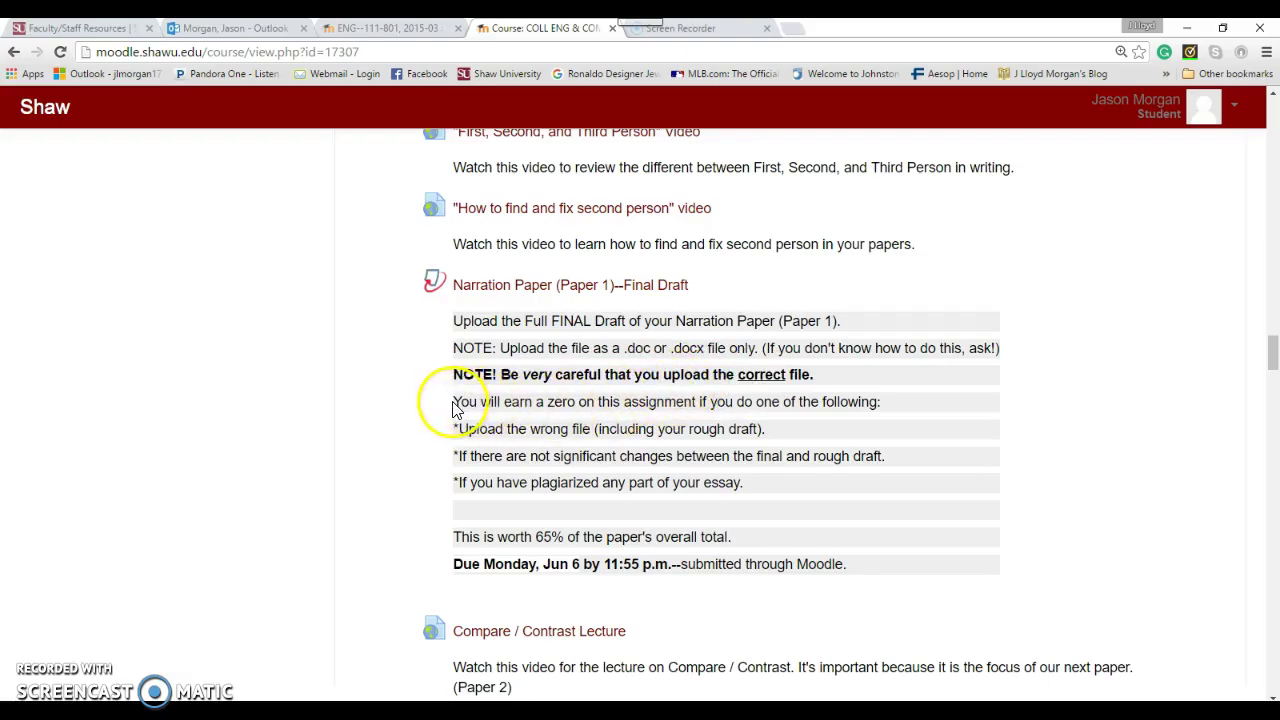
pyautogui.moveTo(453, 401); pyautogui.dragTo(886, 400)
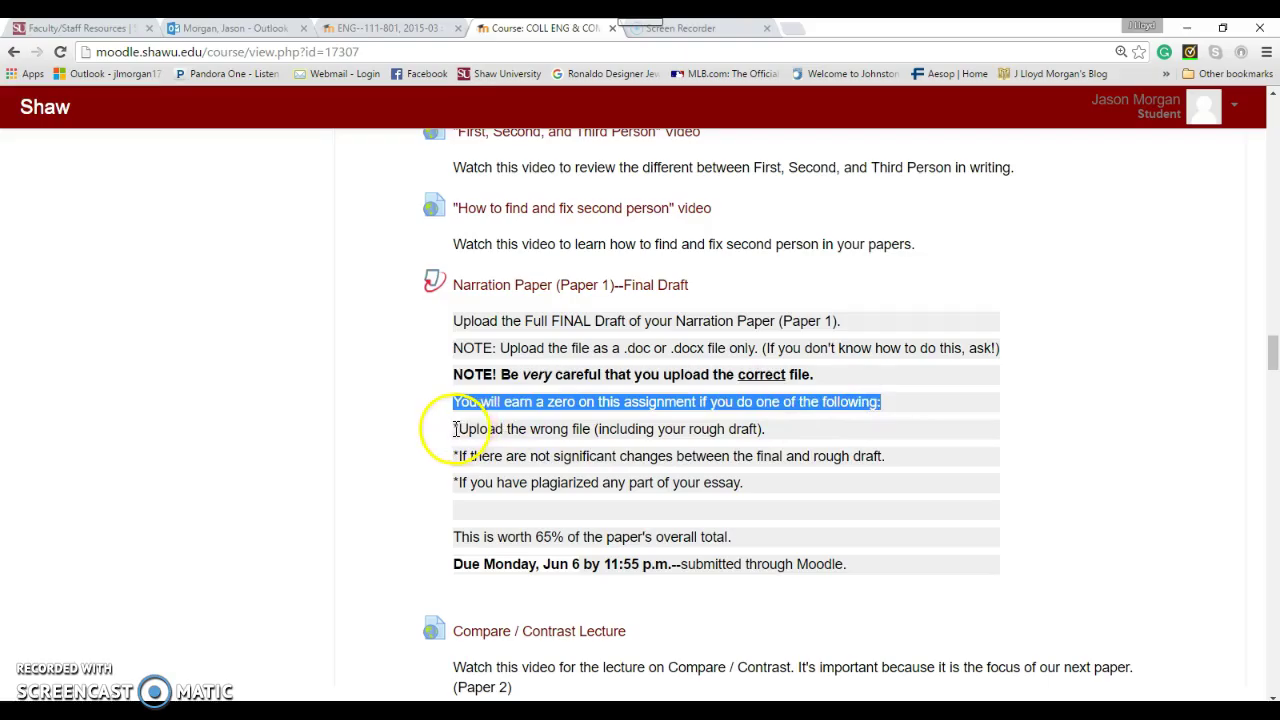
pyautogui.moveTo(453, 429); pyautogui.dragTo(769, 438)
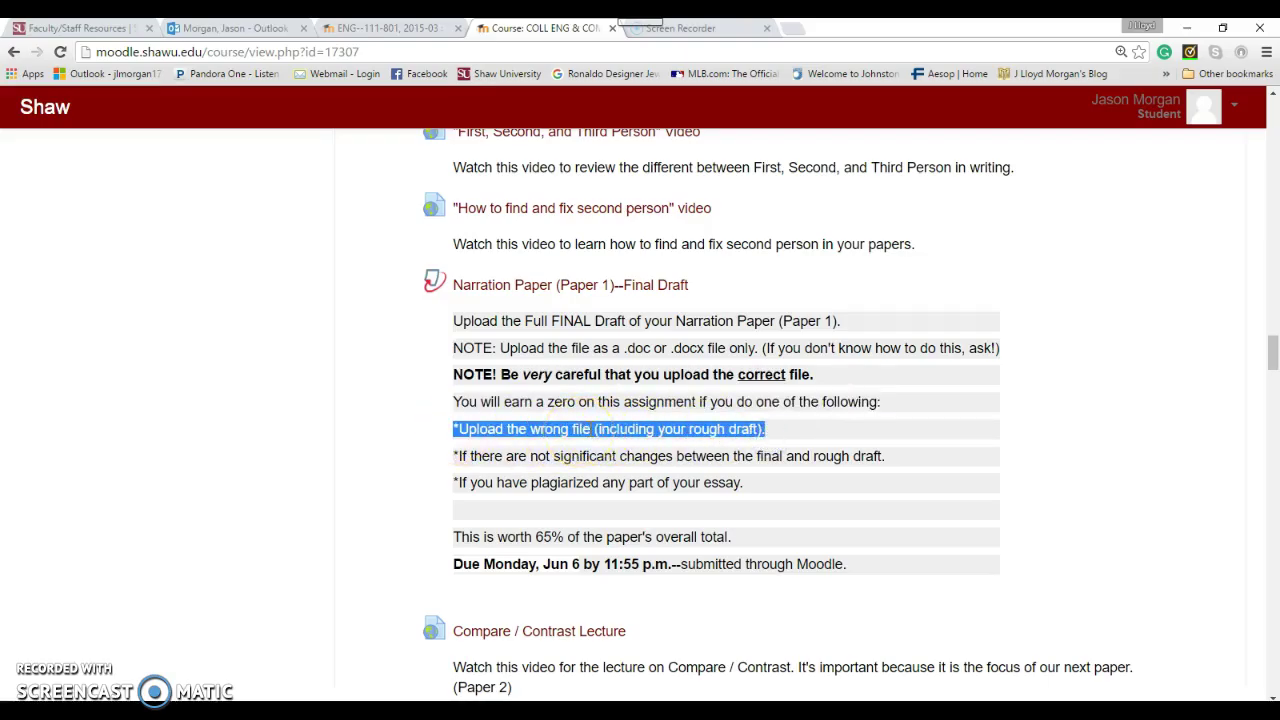
pyautogui.click(457, 430)
pyautogui.moveTo(457, 430); pyautogui.dragTo(897, 454)
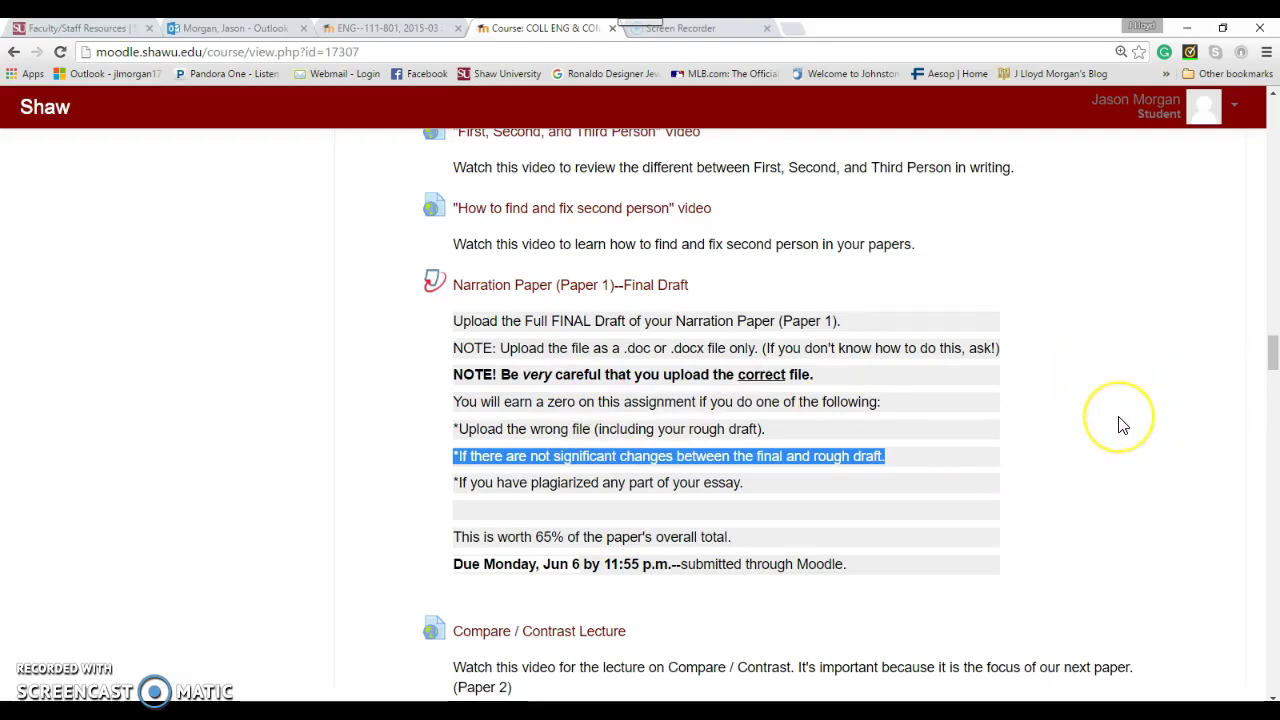
pyautogui.click(450, 488)
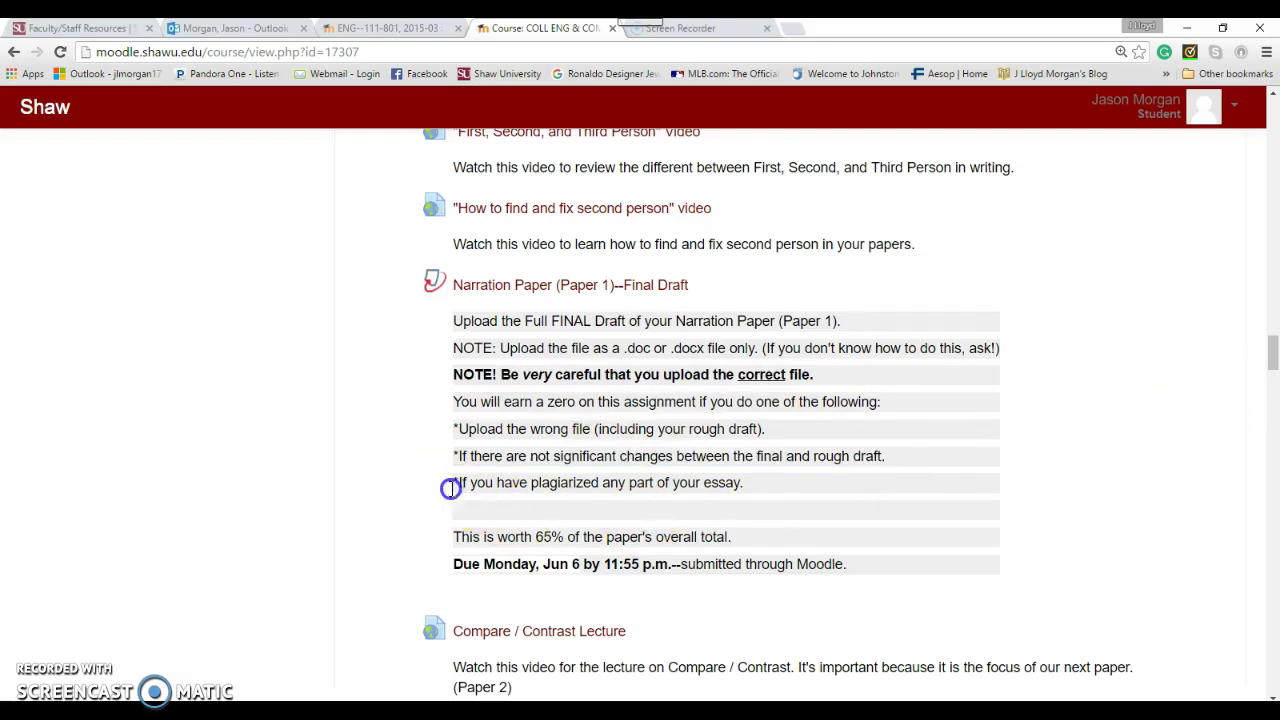
pyautogui.moveTo(455, 486); pyautogui.dragTo(752, 491)
pyautogui.scroll(7, 803, 477)
pyautogui.scroll(10, 800, 477)
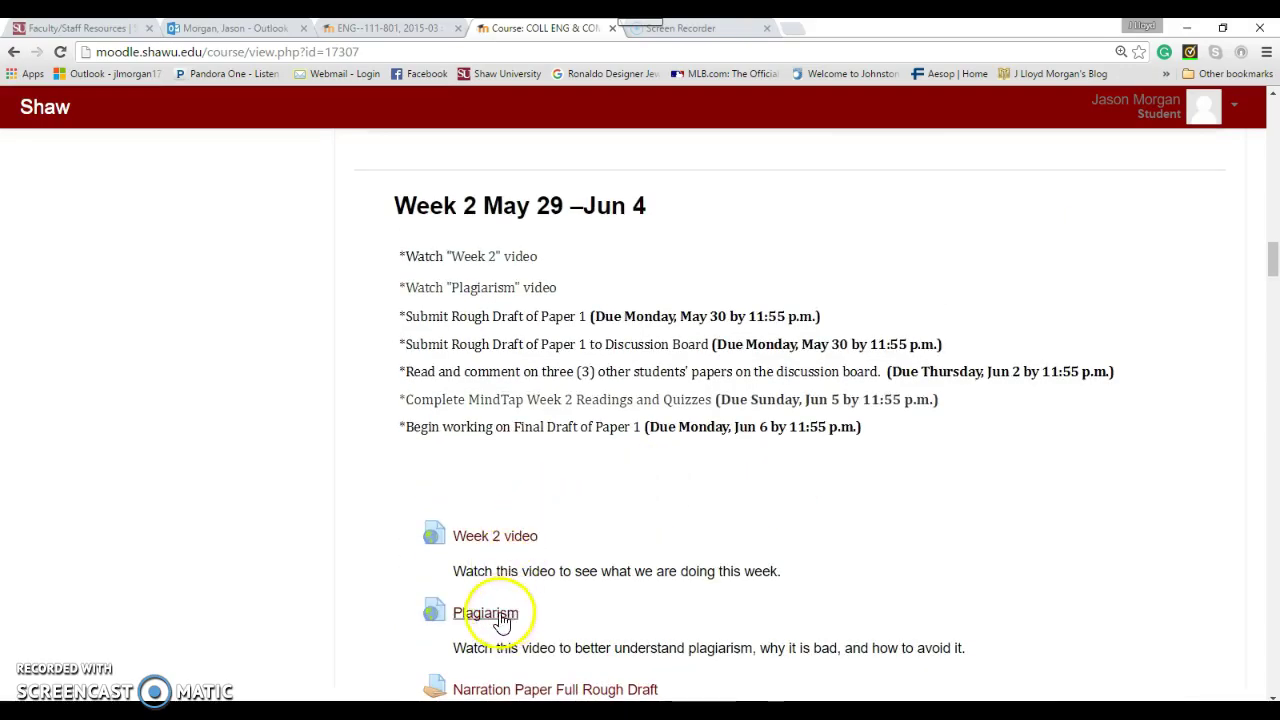
pyautogui.scroll(-10, 954, 505)
pyautogui.scroll(-9, 952, 509)
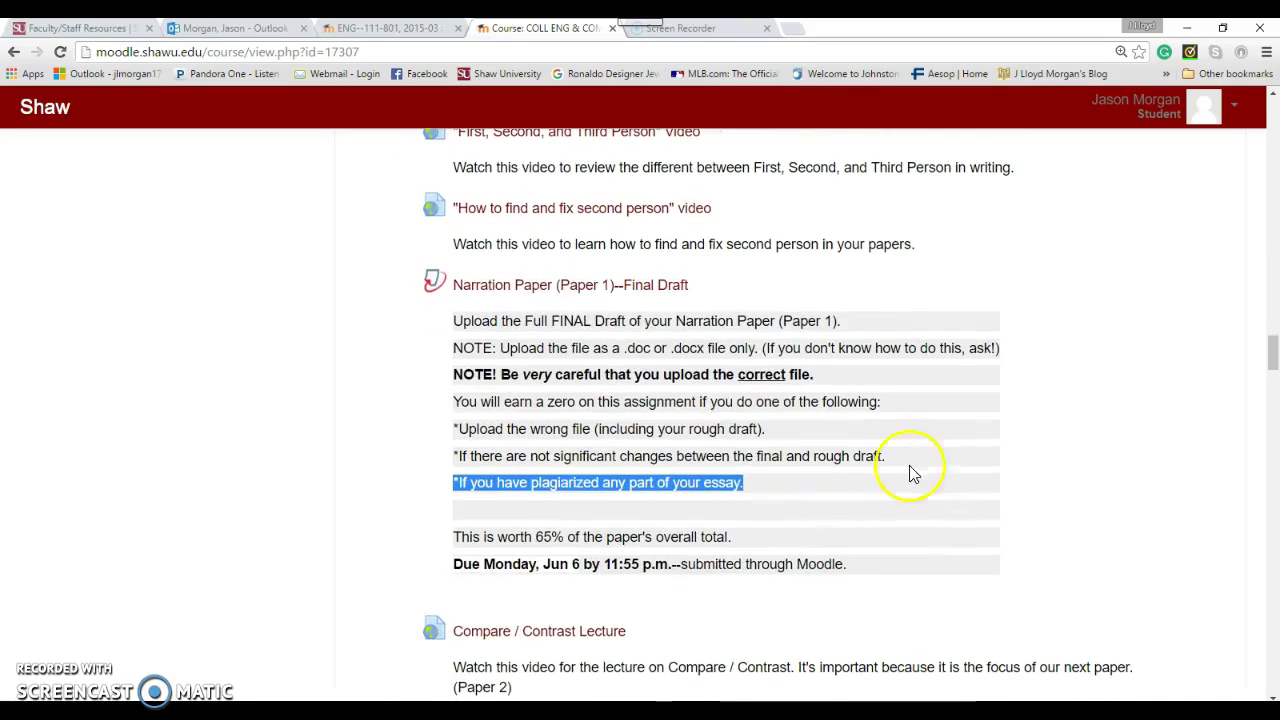
# Open the Narration Paper (Paper 1)--Final Draft Turnitin page and bring up its Submit Paper form
pyautogui.click(519, 290)
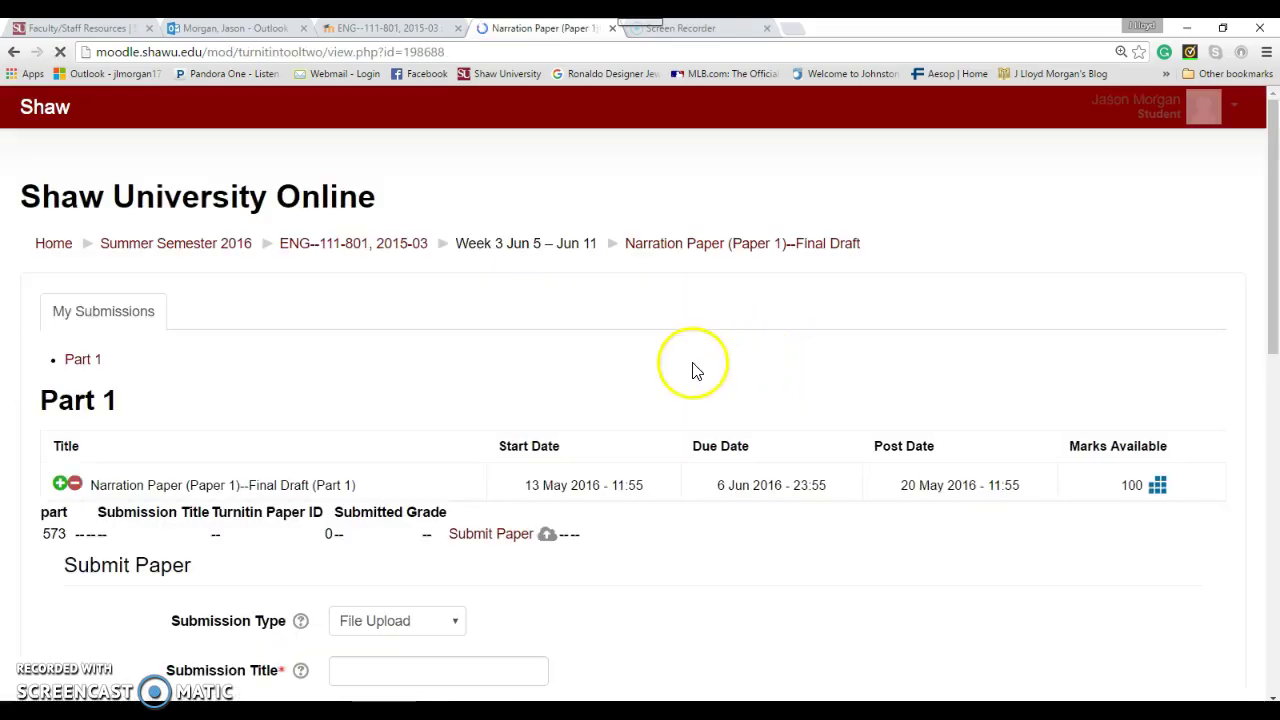
pyautogui.scroll(-2, 270, 435)
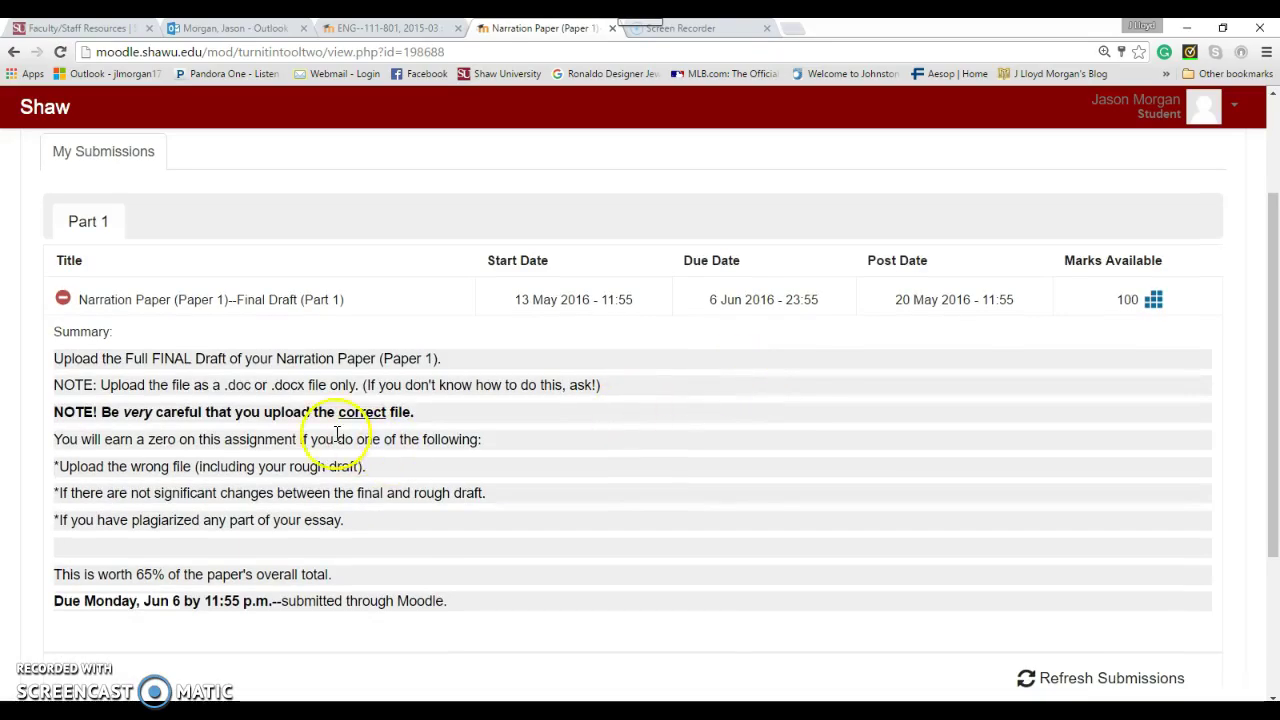
pyautogui.scroll(-3, 814, 409)
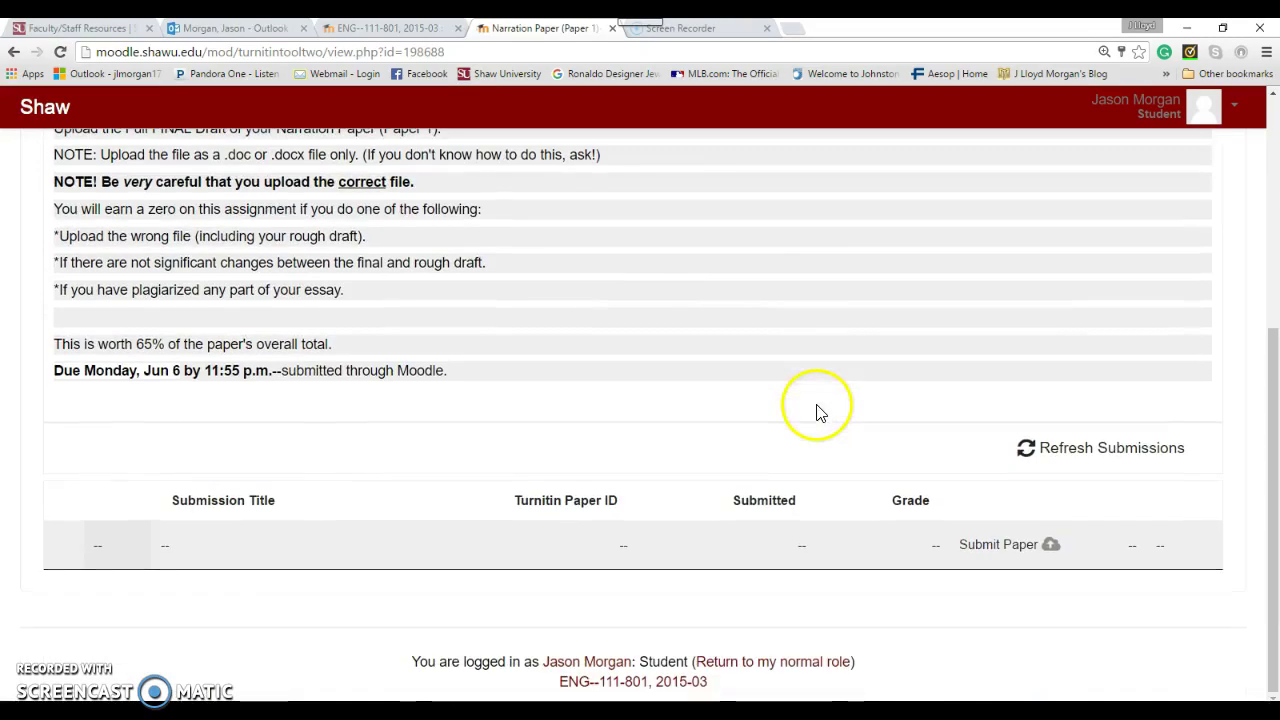
pyautogui.click(1051, 548)
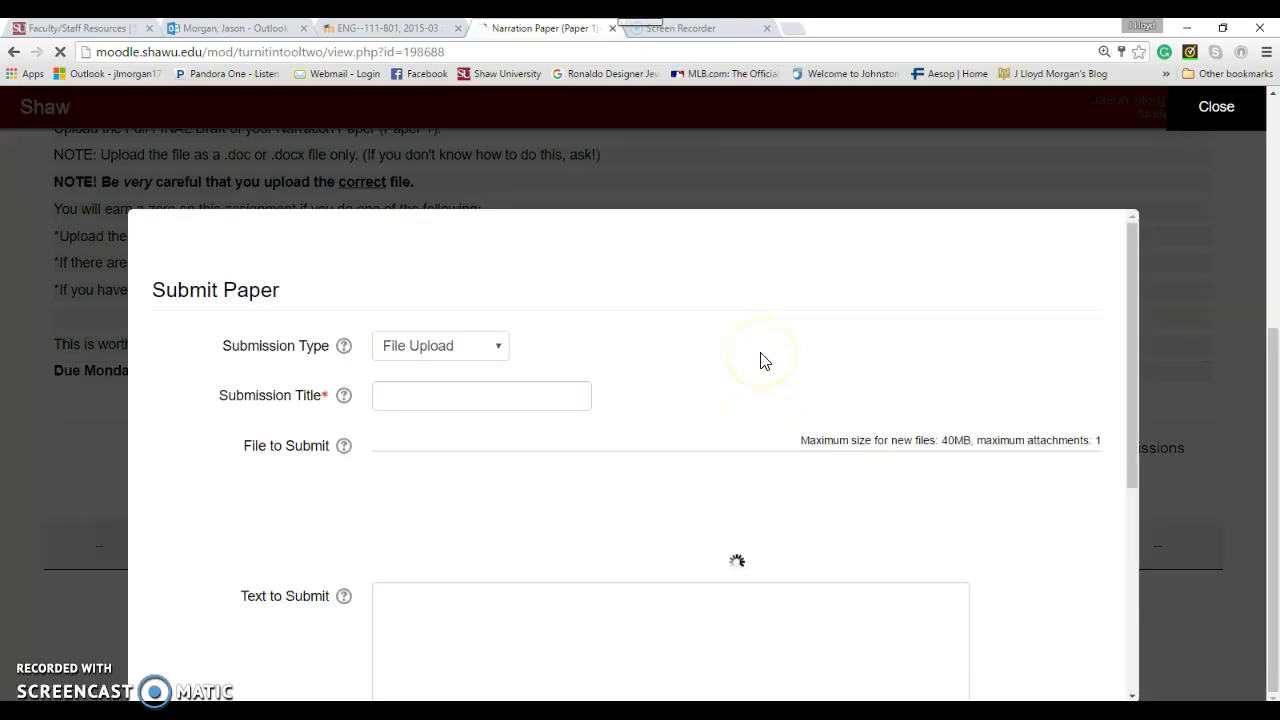
# Enter a Submission Title ending in 'Paper', correcting the mistyped letters
pyautogui.click(395, 369)
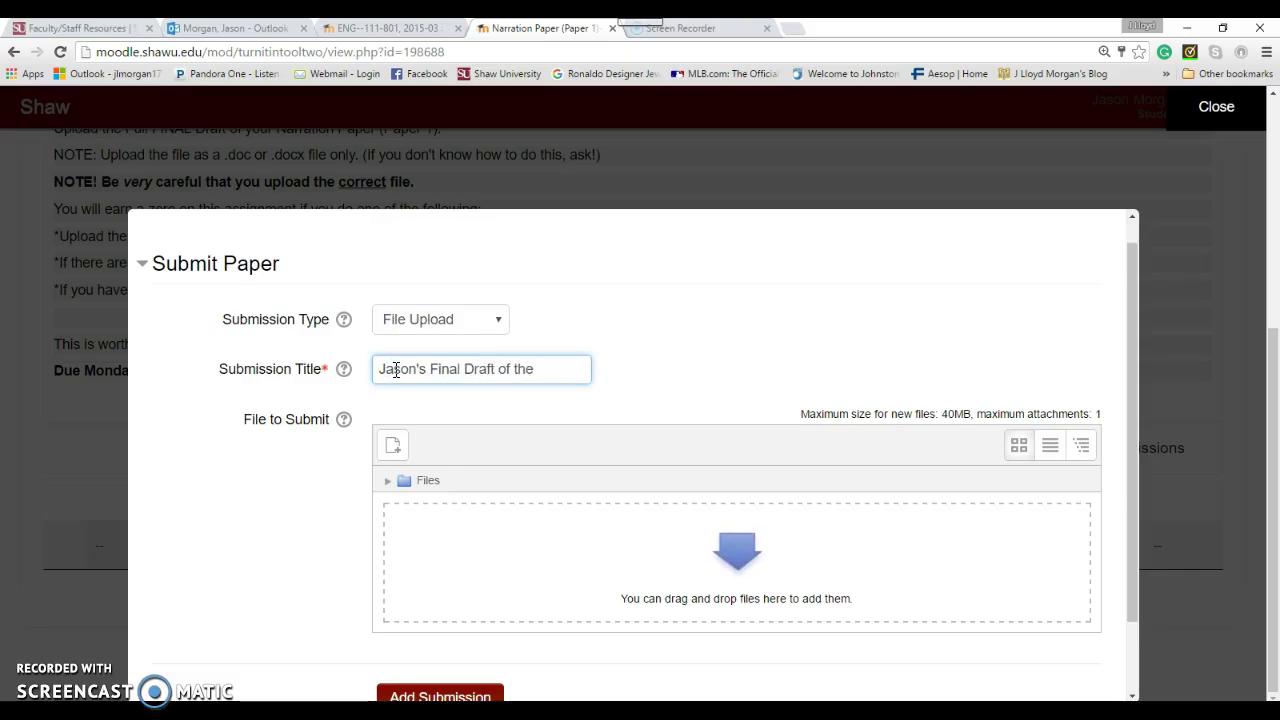
pyautogui.write('ion PAper')
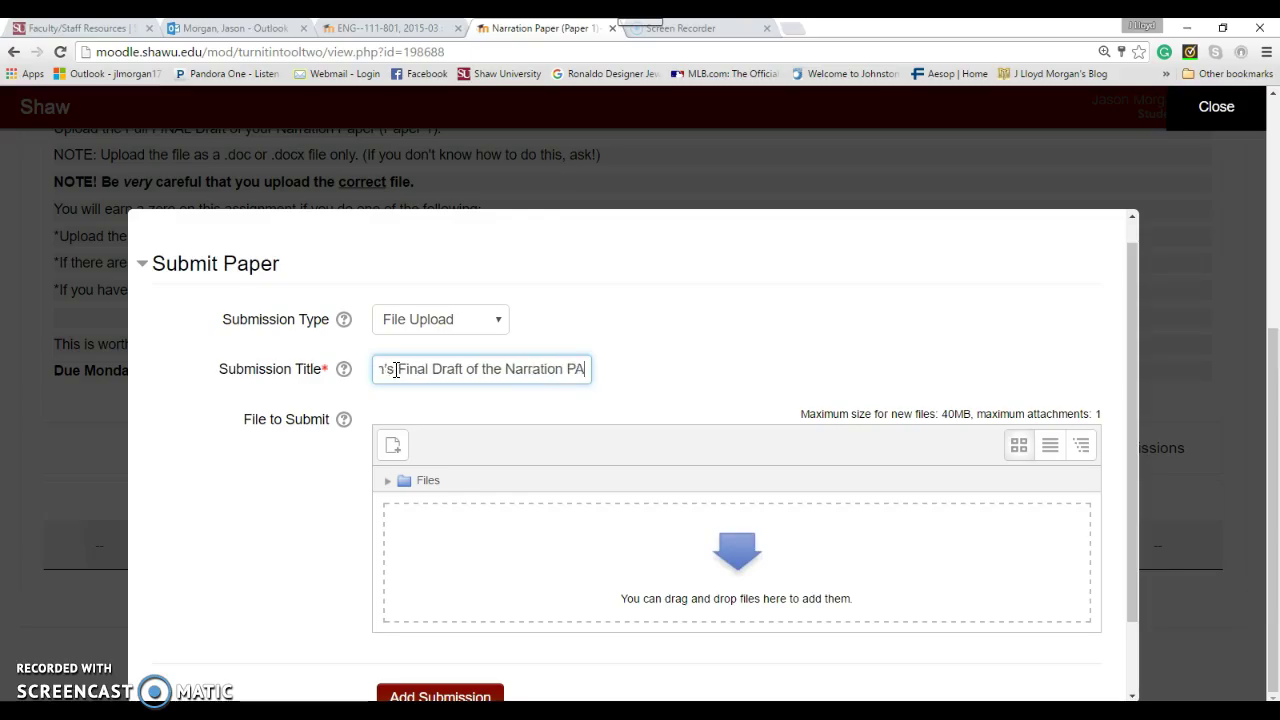
pyautogui.press('BackSpace')
pyautogui.press('BackSpace')
pyautogui.press('BackSpace')
pyautogui.press('BackSpace')
pyautogui.write('aper')
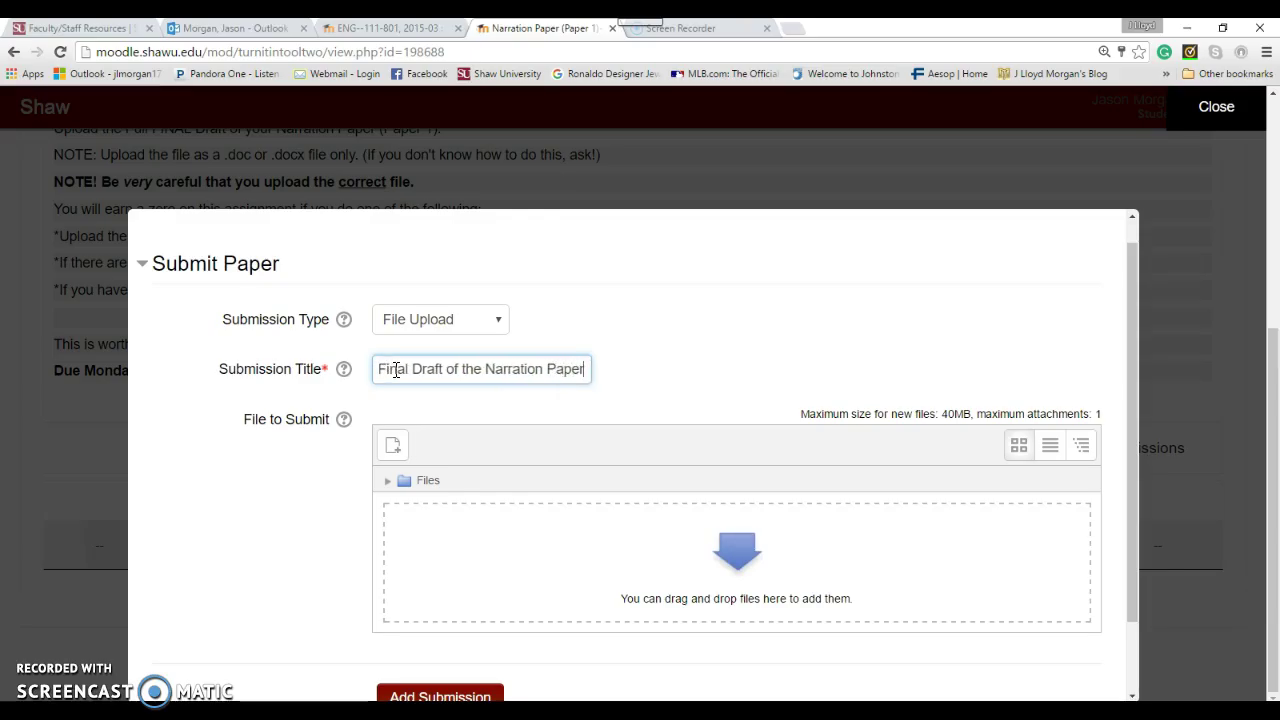
# Drag a narrative rough draft .docx into the drop zone, then close the form unsubmitted
pyautogui.hotkey('alt', 'Tab')
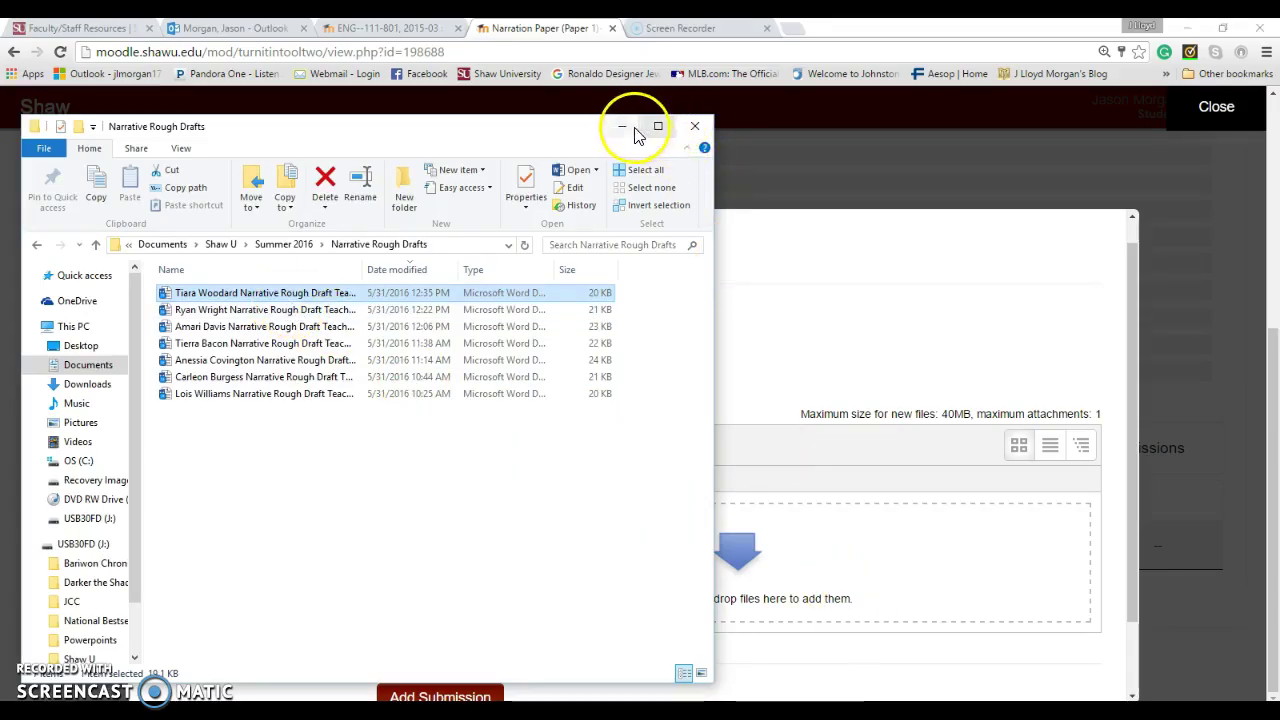
pyautogui.moveTo(420, 310); pyautogui.dragTo(828, 449)
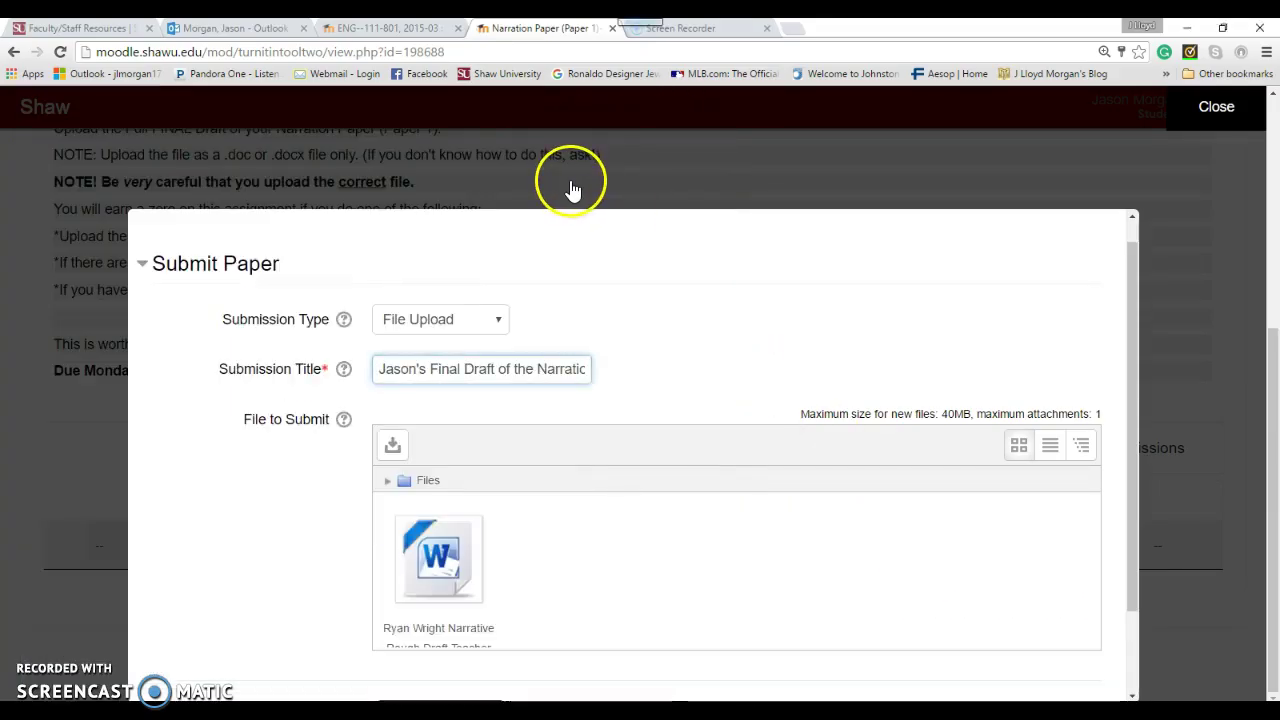
pyautogui.scroll(-1, 614, 486)
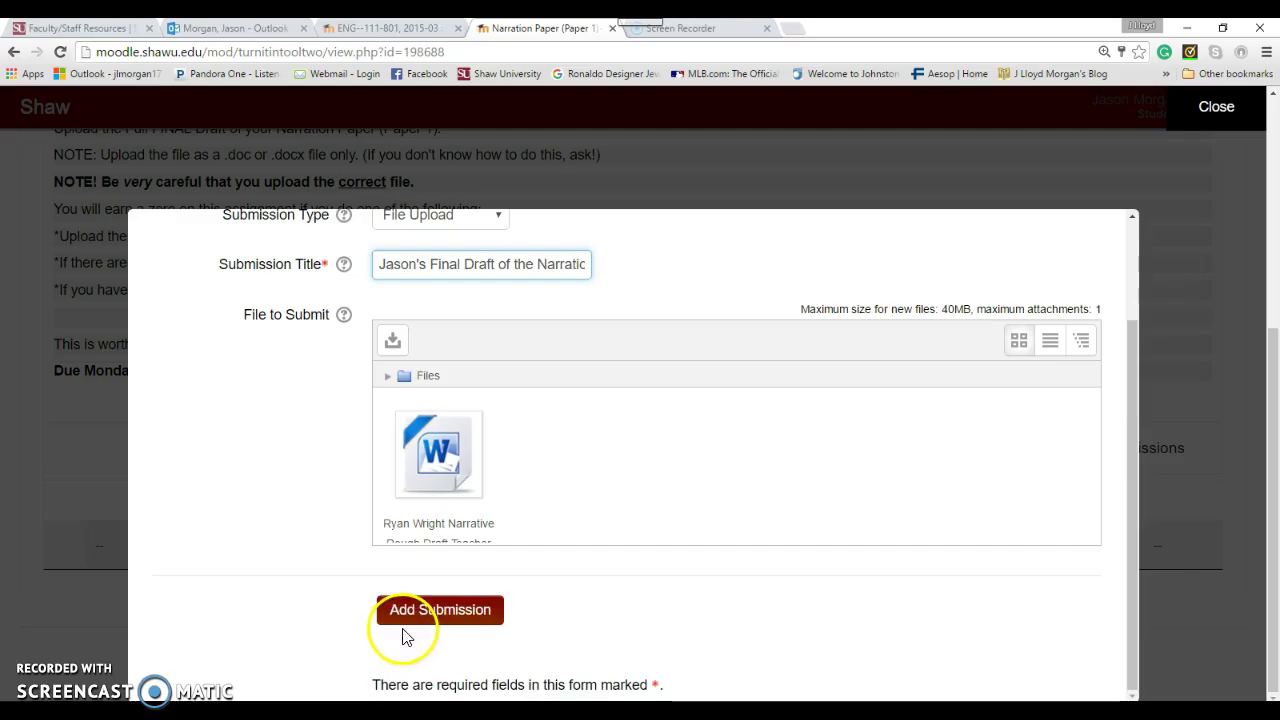
pyautogui.click(1216, 108)
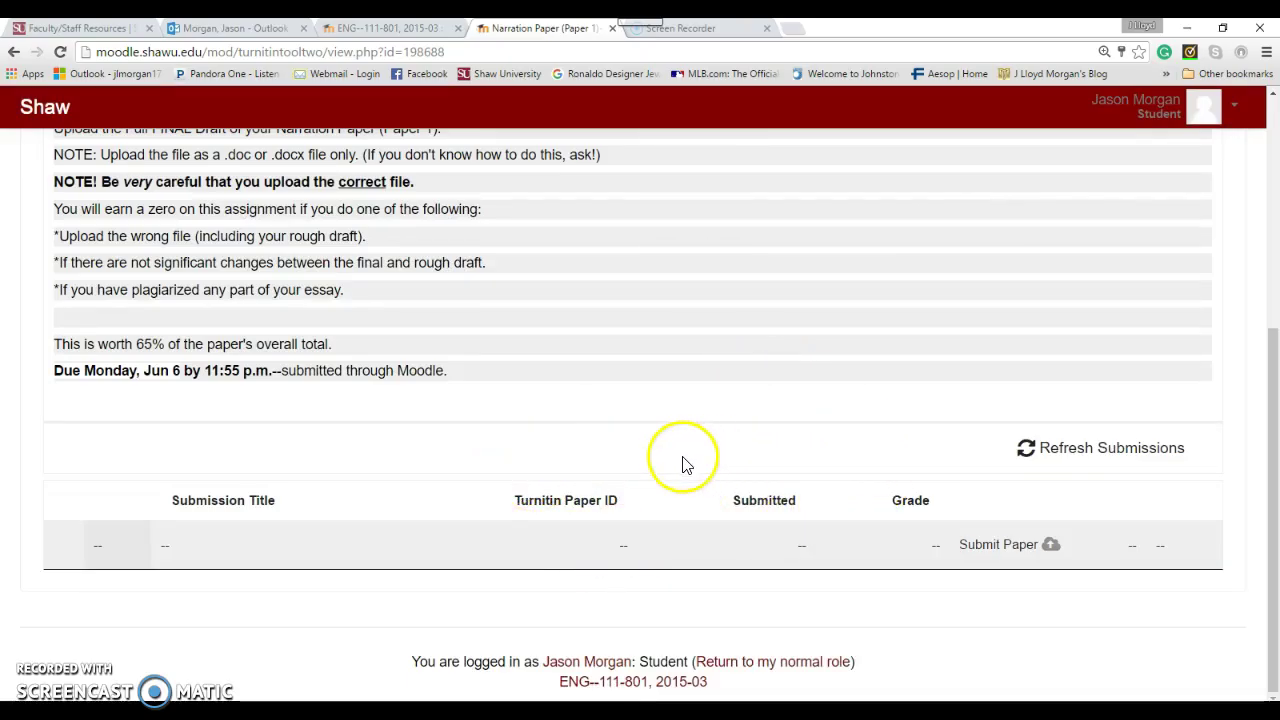
# Open the rubric from the grid icon beside Marks Available 100 in the Part 1 table
pyautogui.scroll(2, 731, 436)
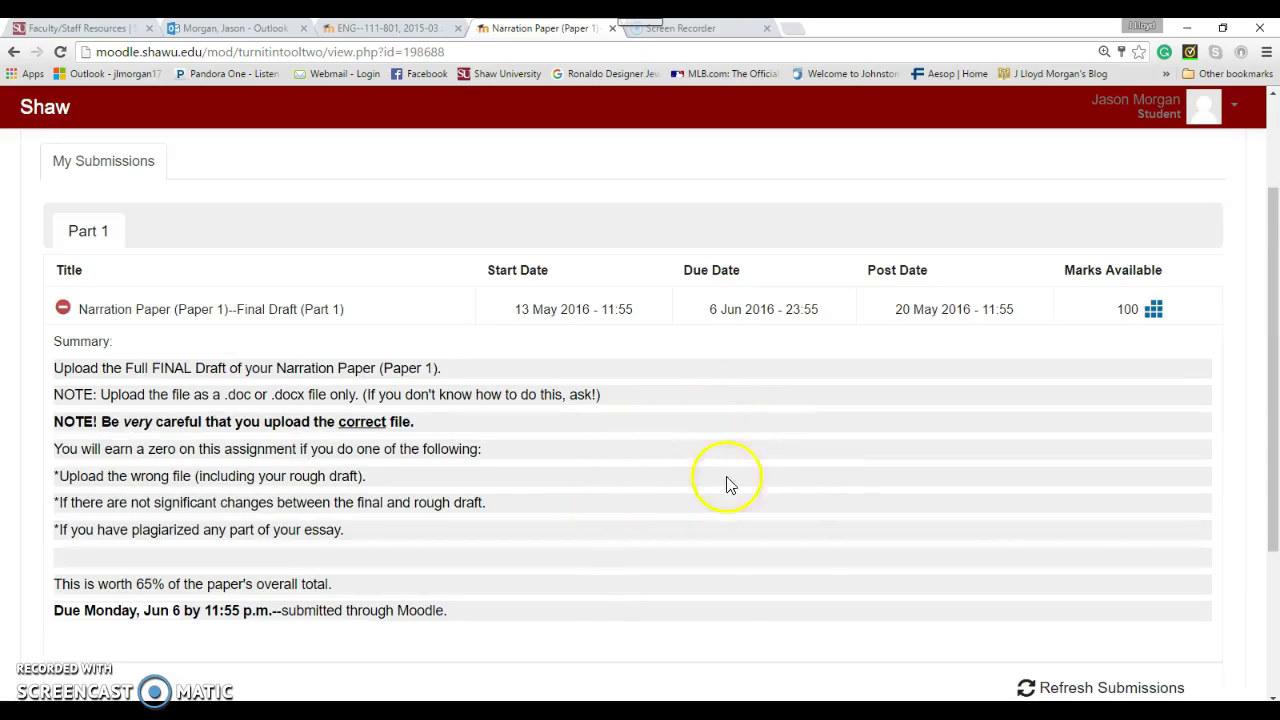
pyautogui.scroll(-1, 760, 465)
pyautogui.scroll(1, 895, 402)
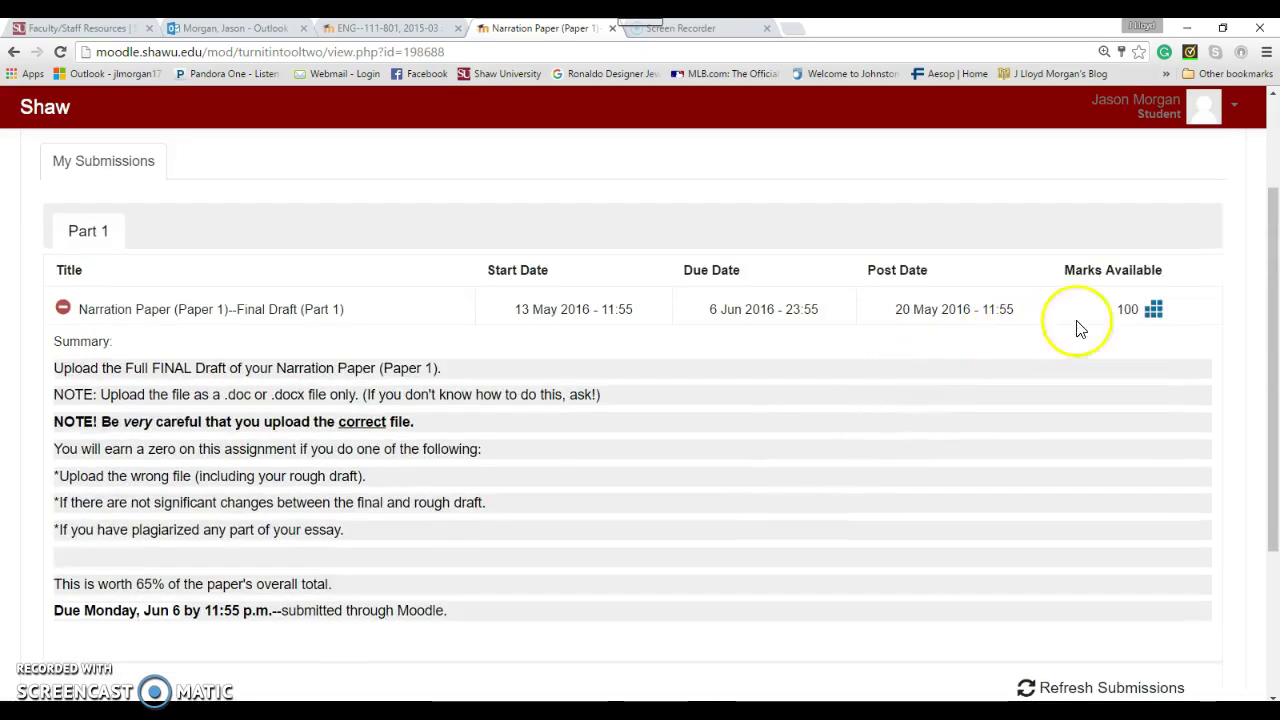
pyautogui.click(1154, 316)
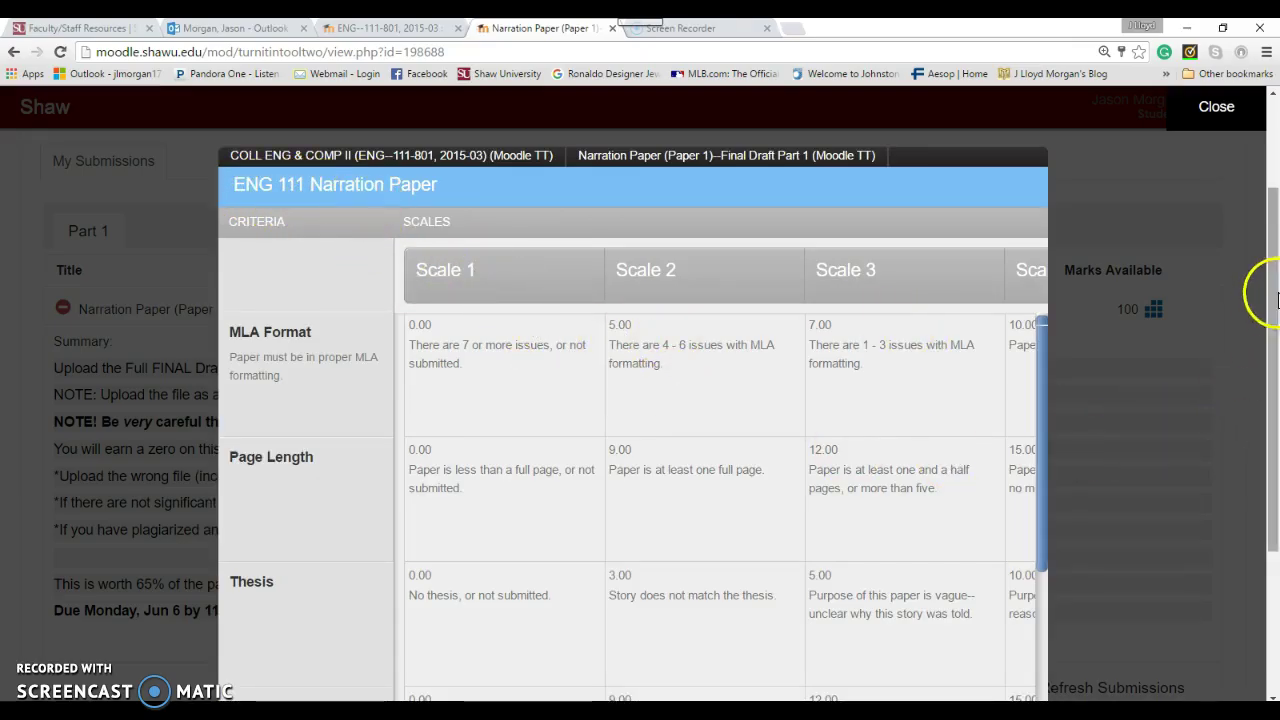
# Scroll the rubric table past Thesis, Grammar and Tense and POV to the Subject criterion
pyautogui.moveTo(1275, 250); pyautogui.dragTo(1270, 318)
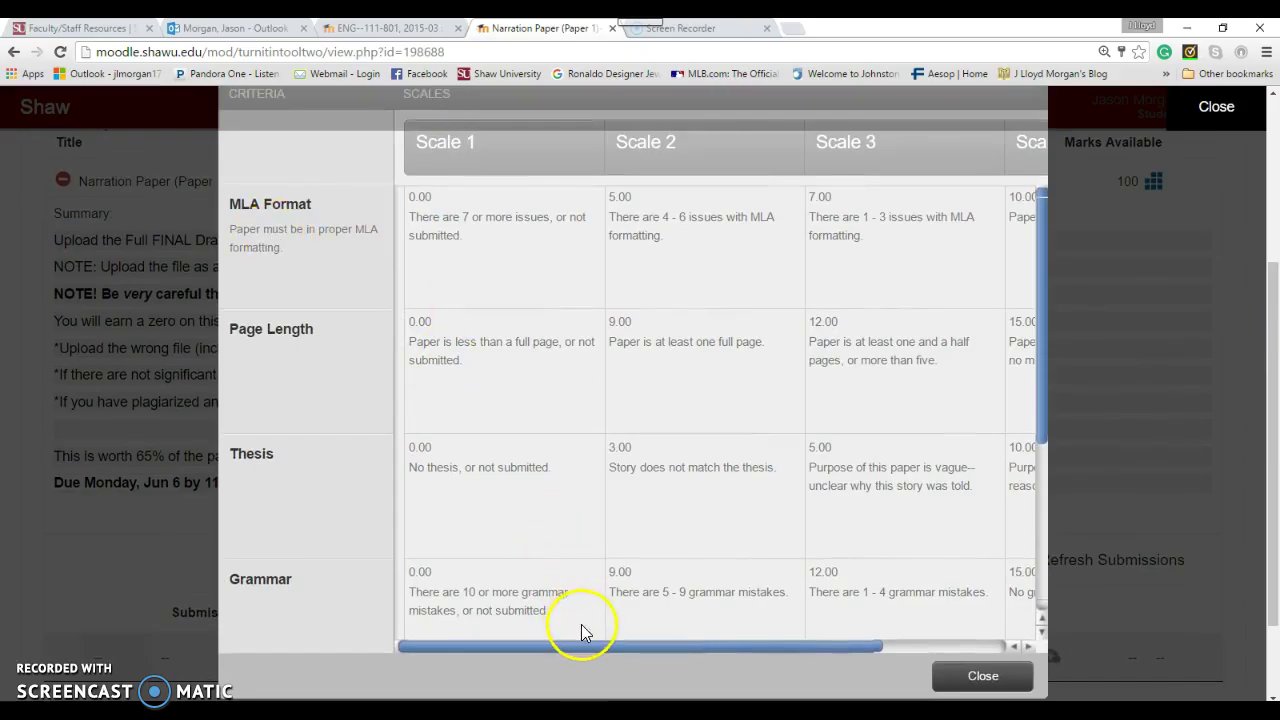
pyautogui.moveTo(580, 646); pyautogui.dragTo(811, 637)
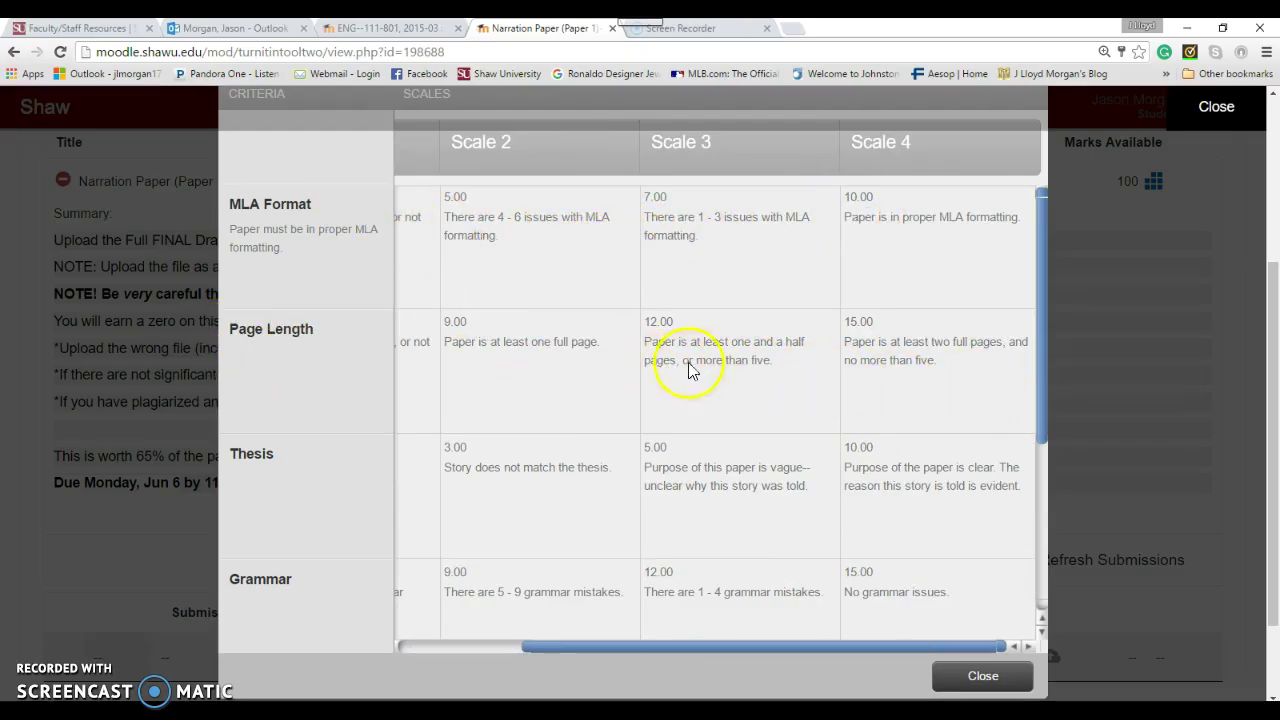
pyautogui.scroll(-1, 900, 395)
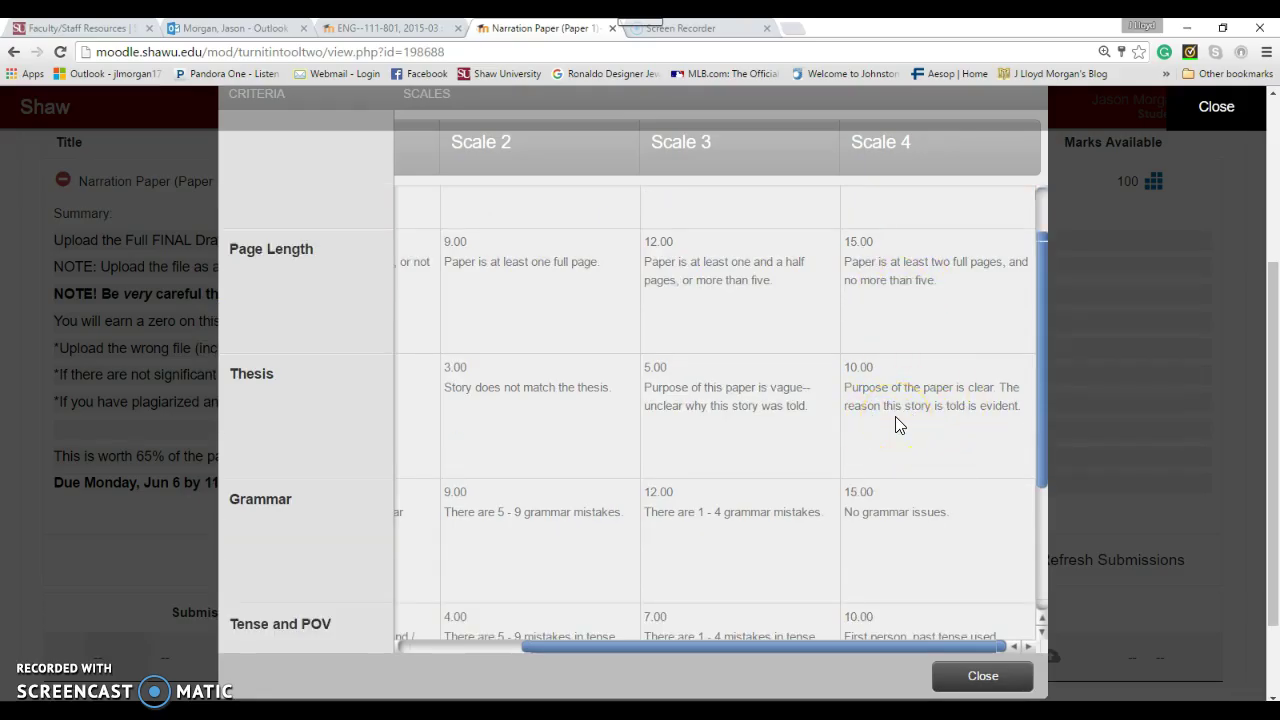
pyautogui.scroll(-1, 923, 385)
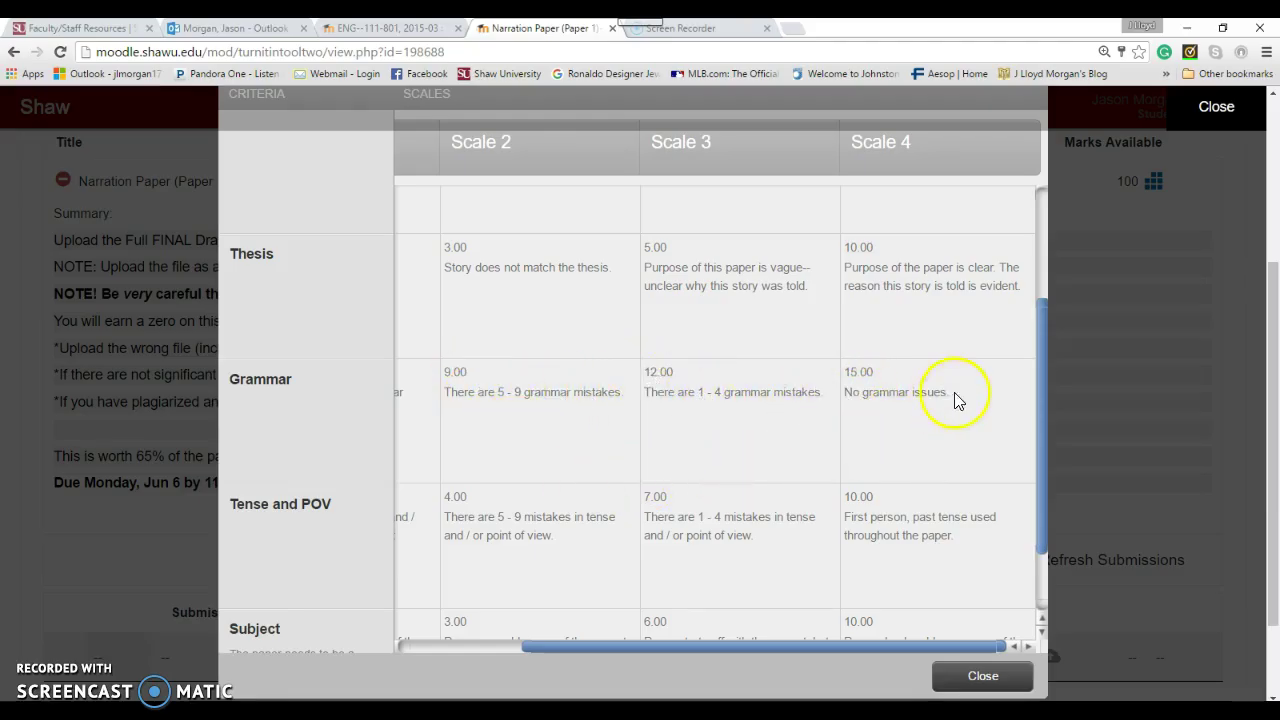
pyautogui.moveTo(1042, 372); pyautogui.dragTo(1044, 424)
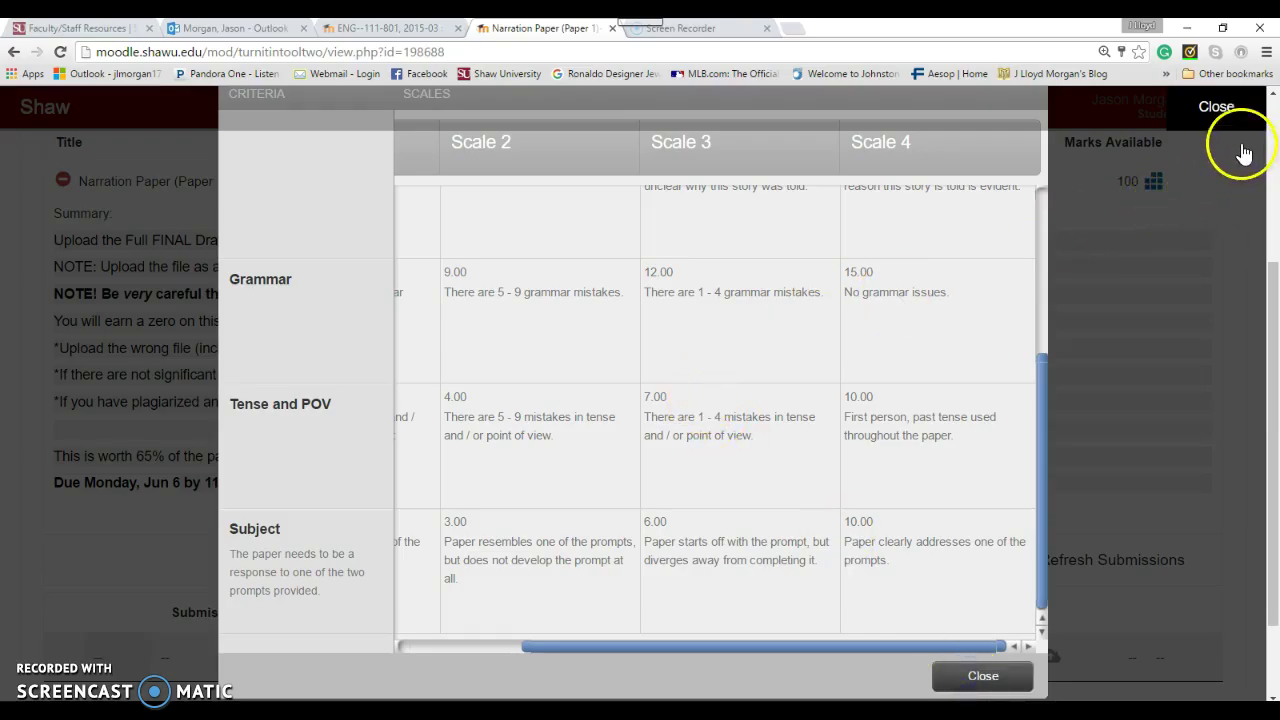
# Close the rubric and return to the ENG--111-801, 2015-03 course page
pyautogui.click(1216, 106)
pyautogui.scroll(3, 634, 206)
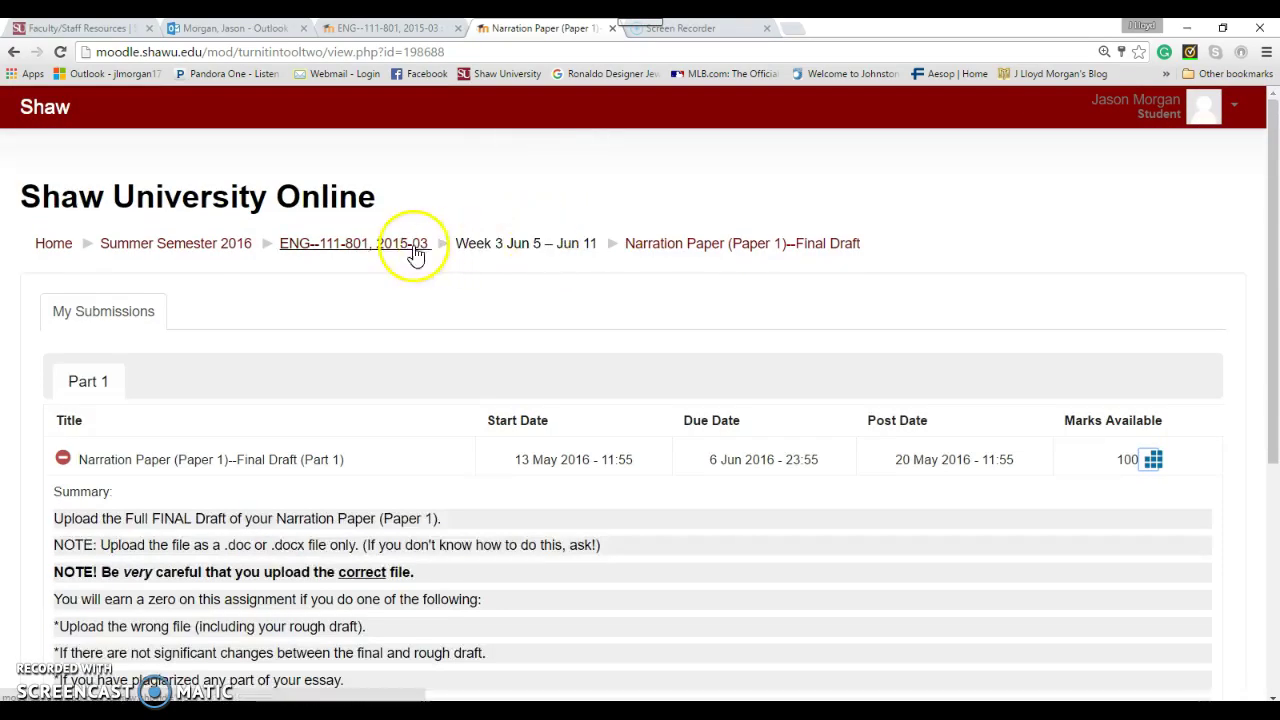
pyautogui.click(380, 249)
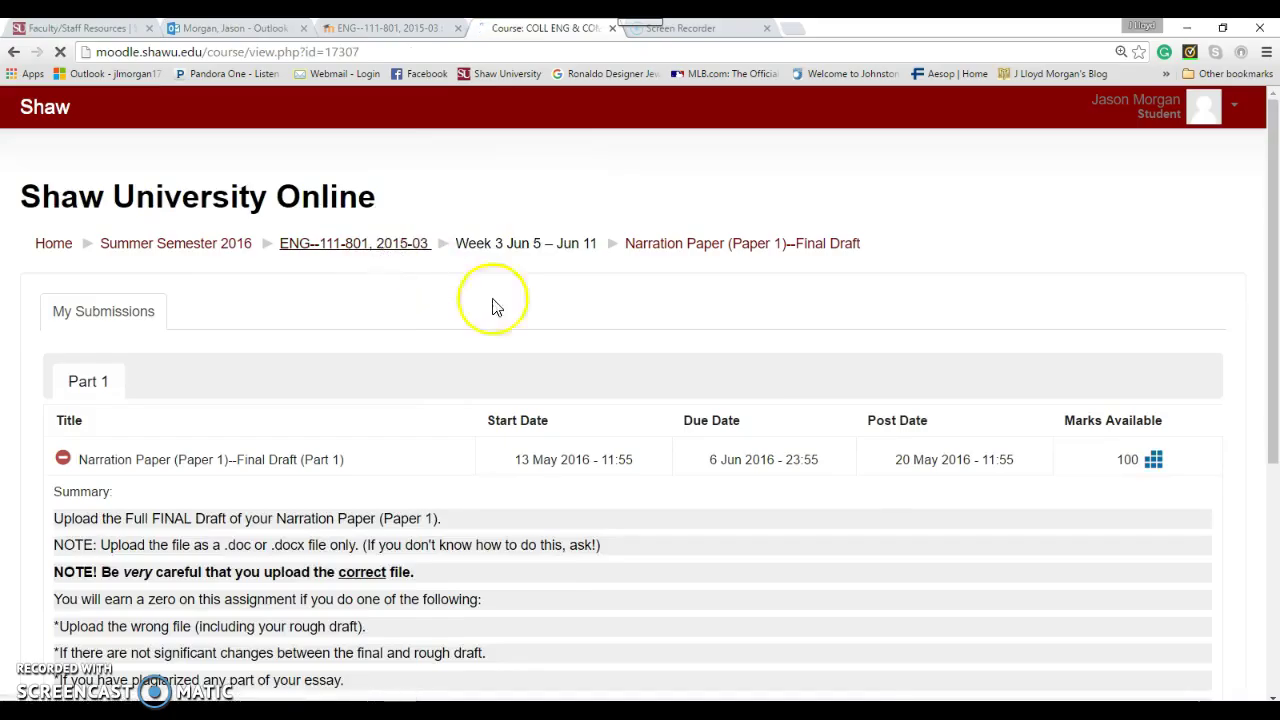
# Scroll down to Week 3's Compare / Contrast lecture, video, assignment and example paper links
pyautogui.scroll(-6, 740, 430)
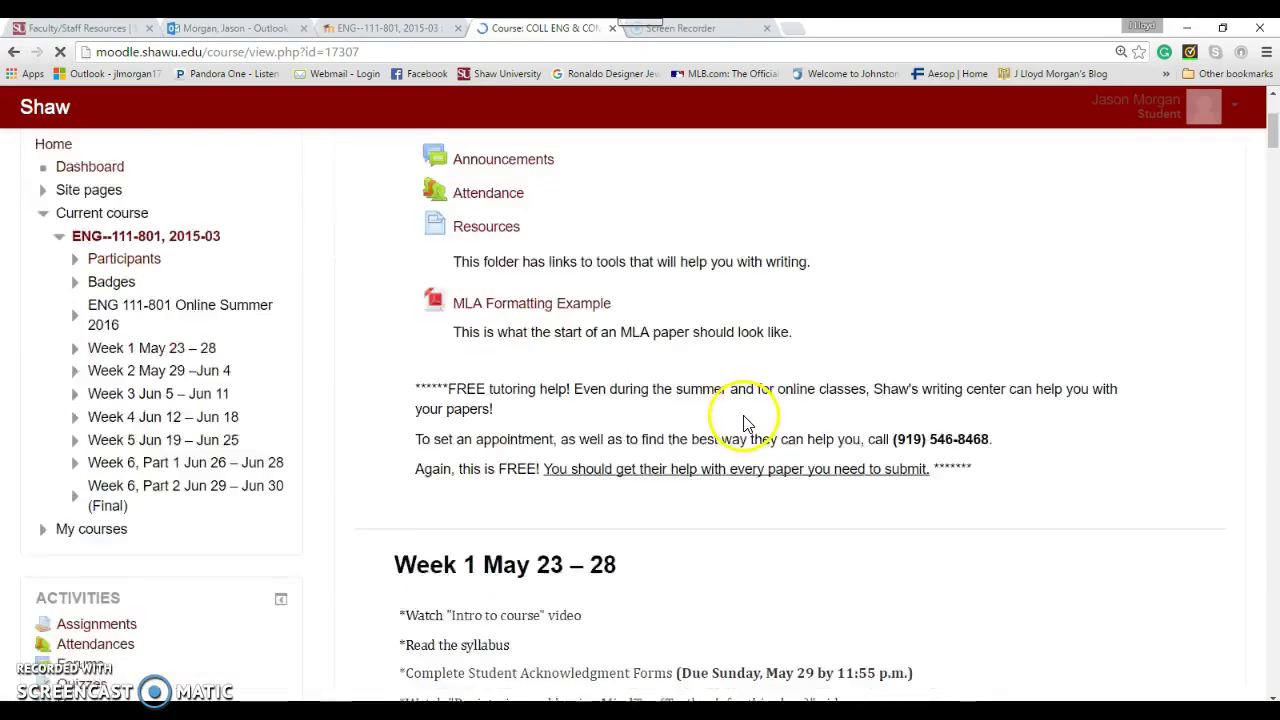
pyautogui.scroll(-9, 766, 366)
pyautogui.scroll(-18, 710, 362)
pyautogui.scroll(-5, 710, 368)
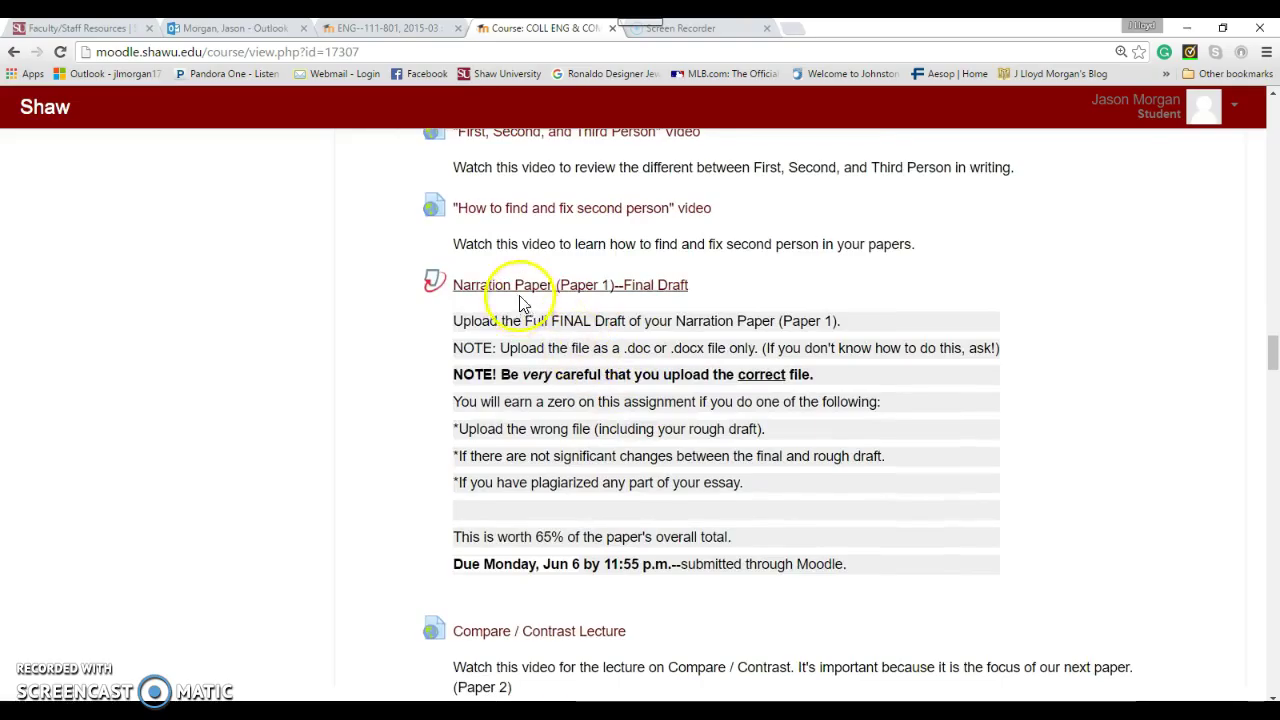
pyautogui.scroll(-3, 688, 300)
pyautogui.scroll(-1, 697, 310)
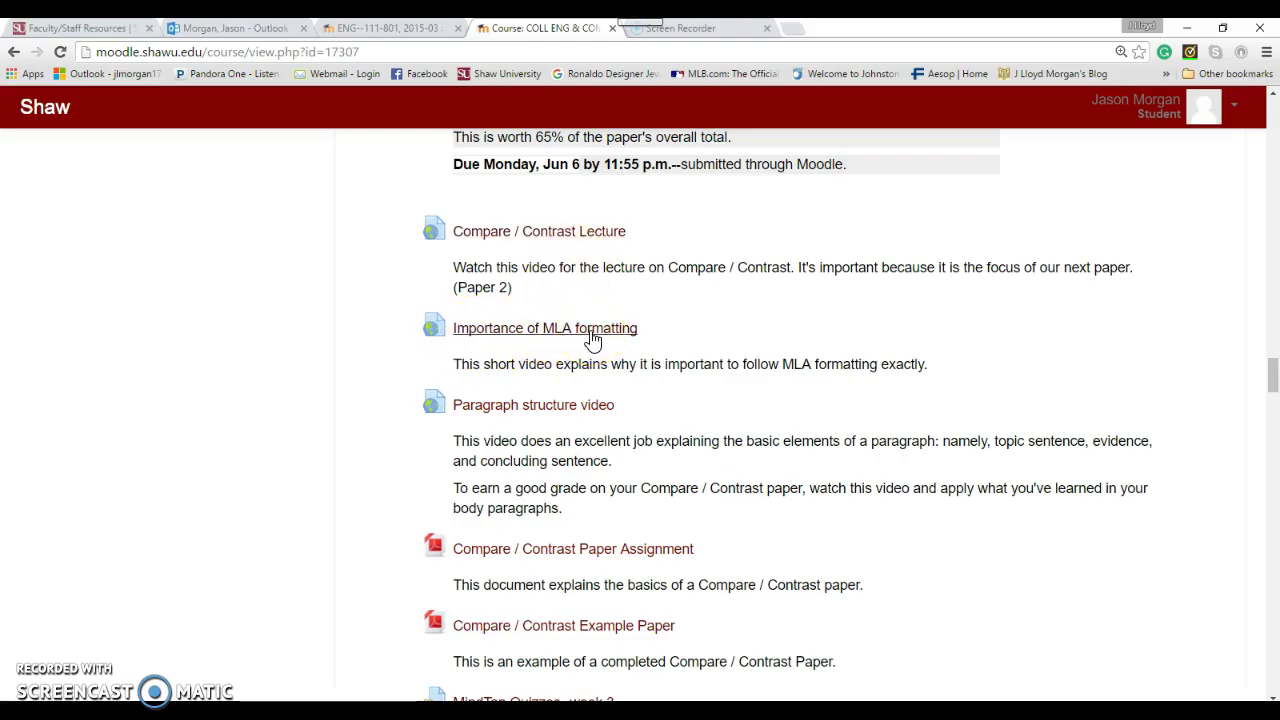
pyautogui.scroll(-3, 566, 333)
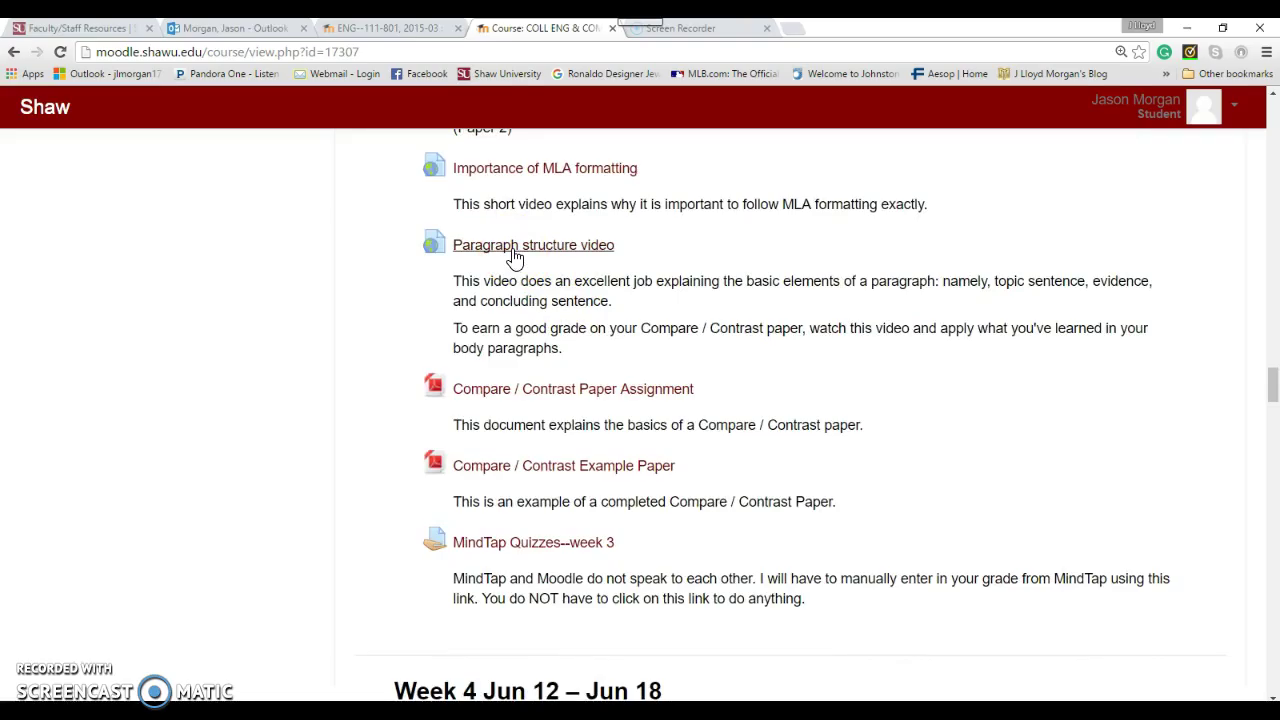
pyautogui.scroll(4, 630, 260)
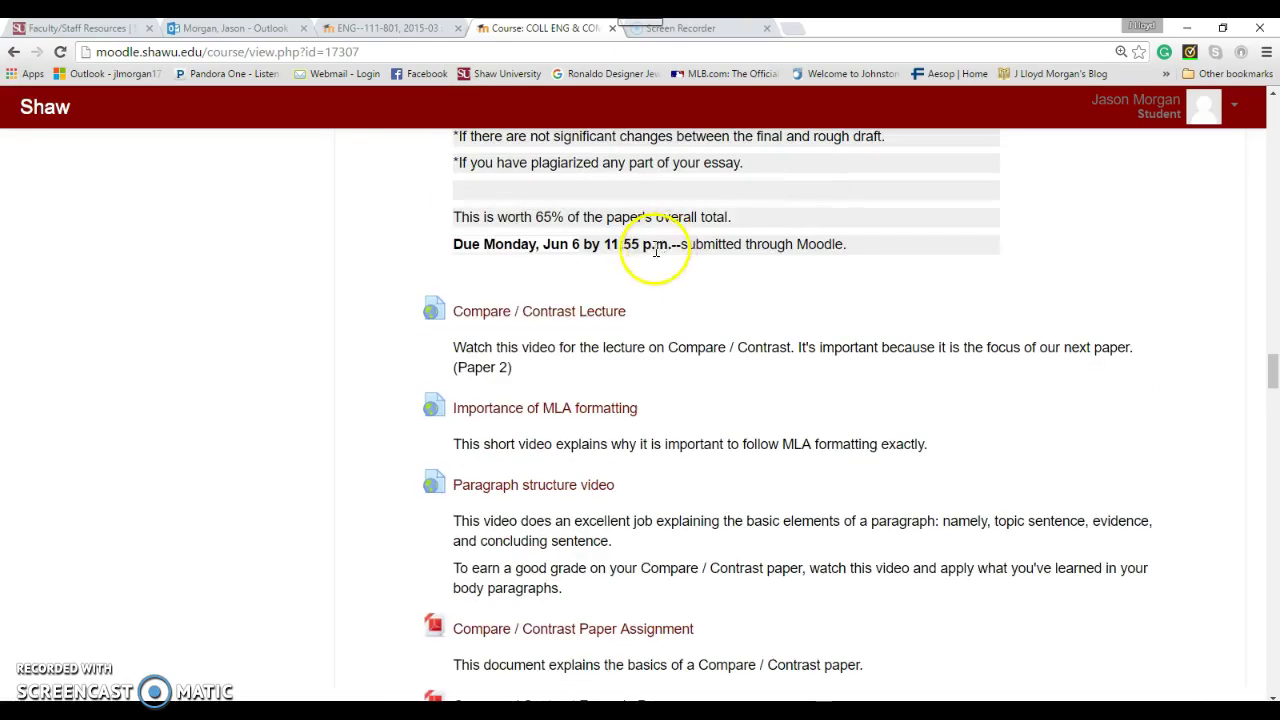
pyautogui.scroll(-2, 660, 368)
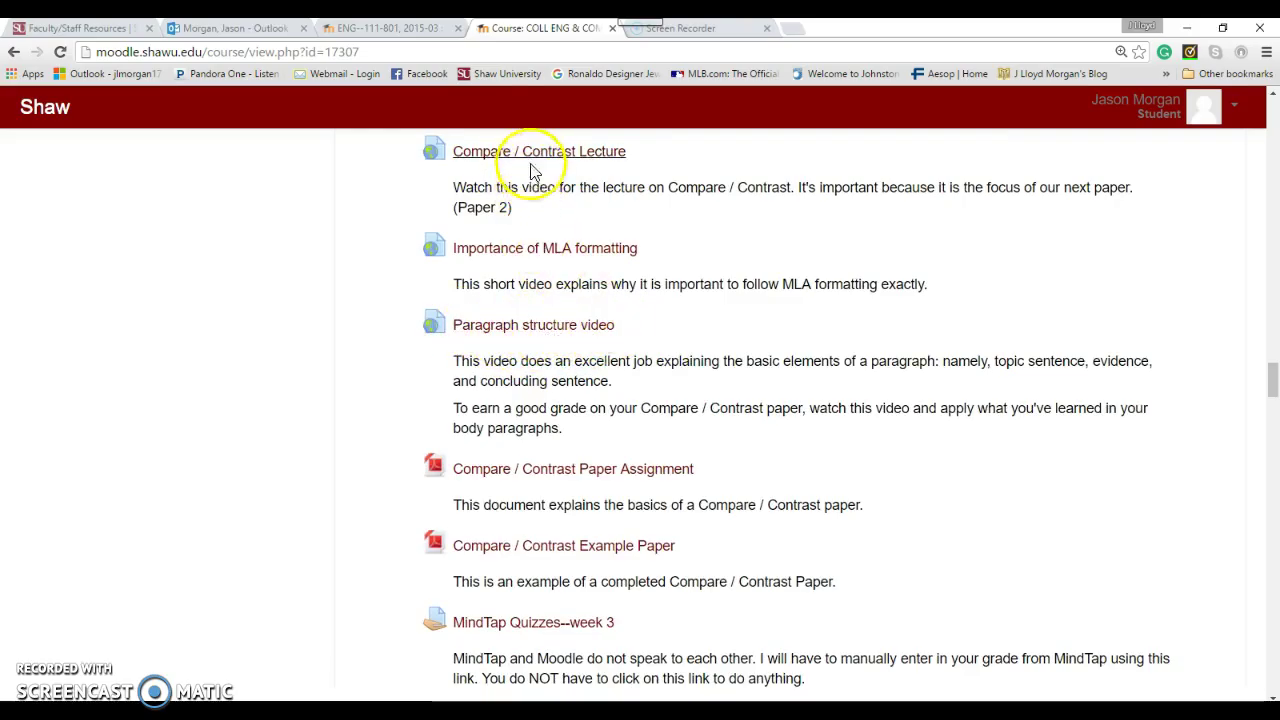
pyautogui.scroll(-2, 728, 335)
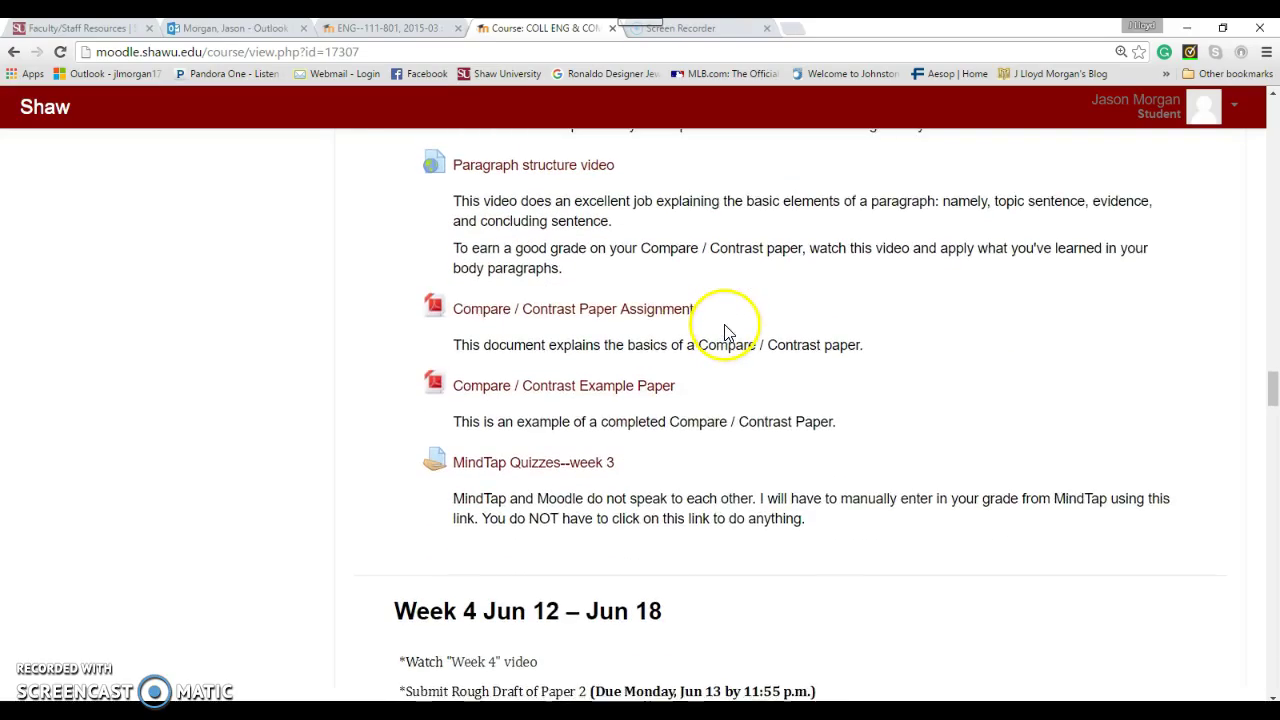
# Open the Compare / Contrast Paper Assignment PDF full screen and enlarge the page
pyautogui.click(565, 314)
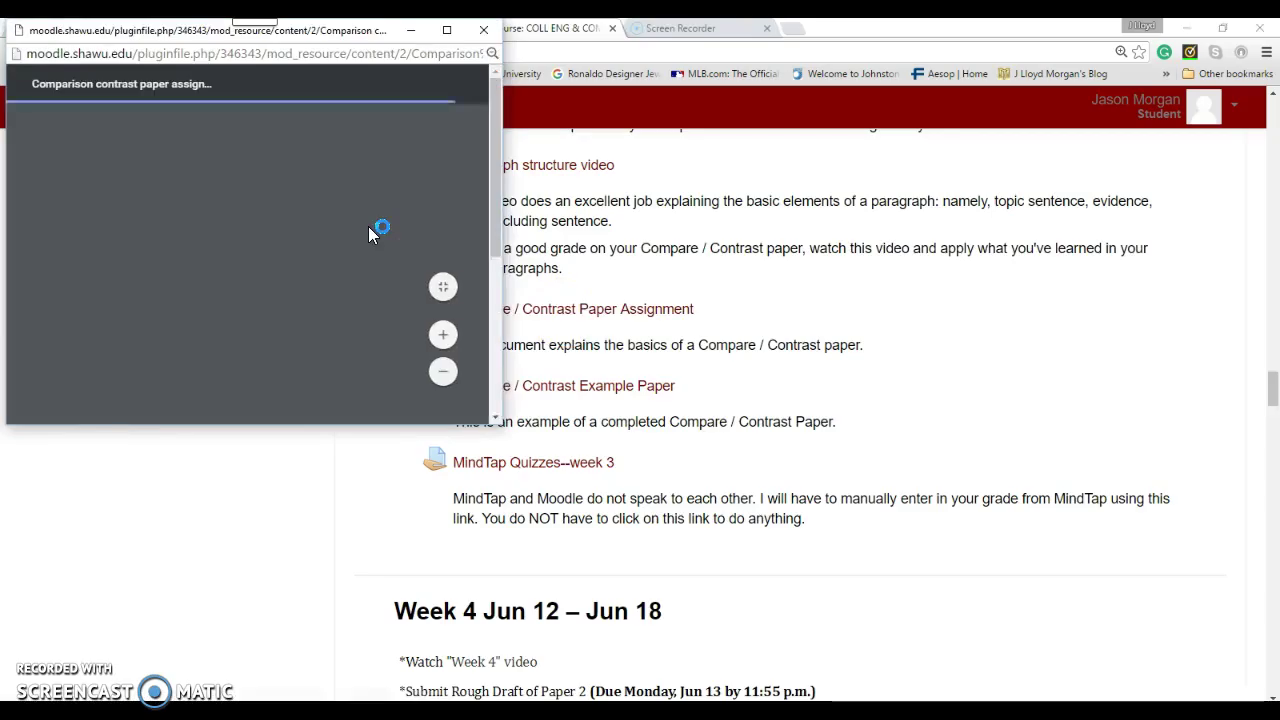
pyautogui.click(445, 32)
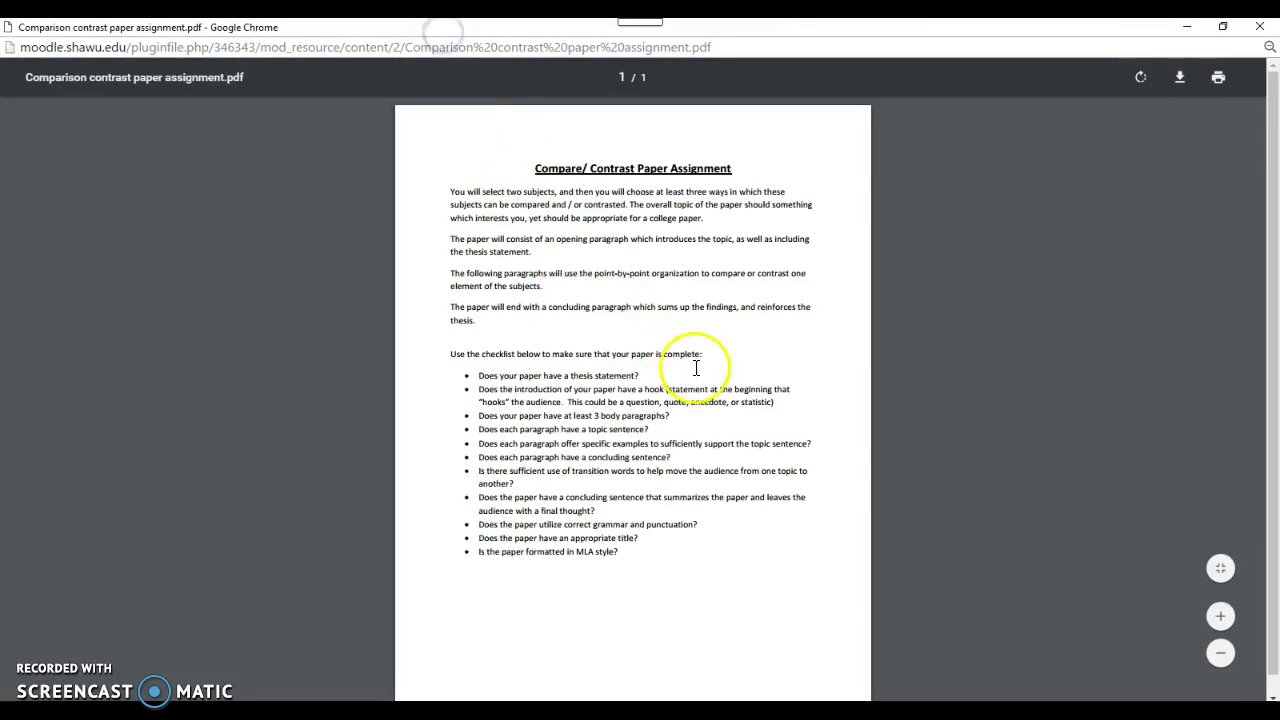
pyautogui.click(1220, 616)
pyautogui.click(1220, 616)
pyautogui.scroll(-2, 690, 438)
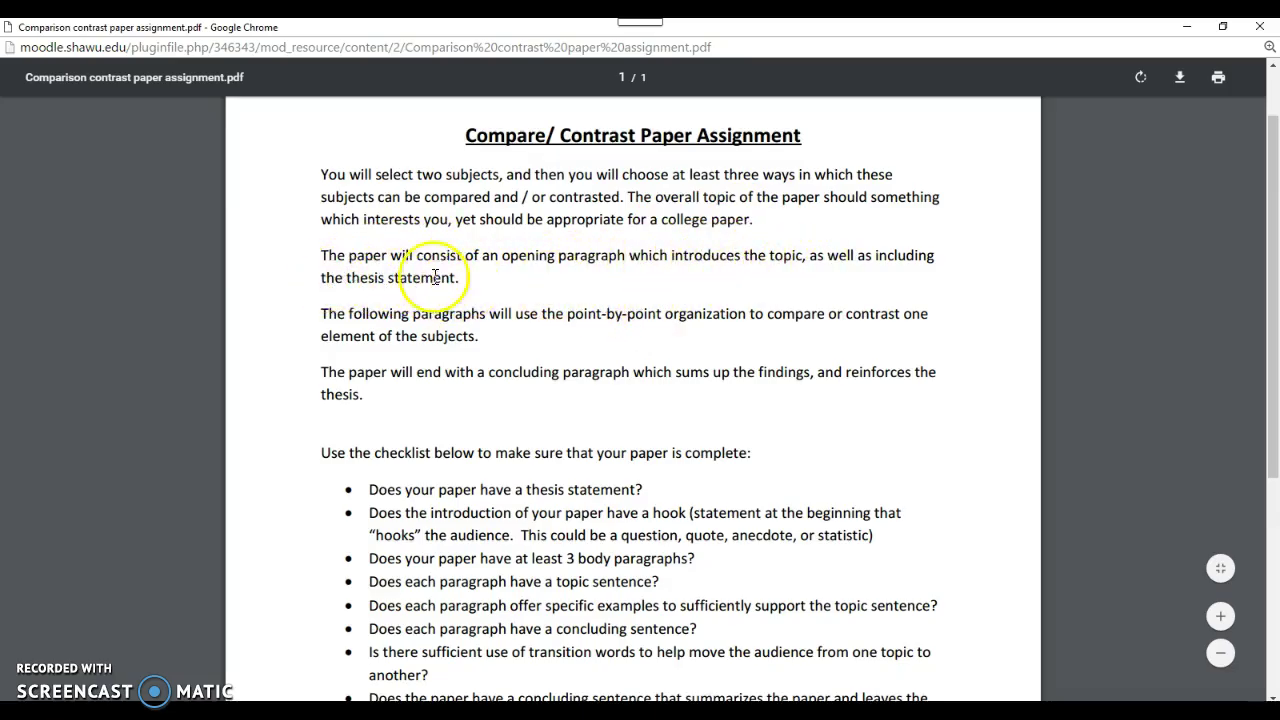
# Highlight the opening-paragraph sentence and the point-by-point organization phrase
pyautogui.moveTo(316, 257); pyautogui.dragTo(395, 279)
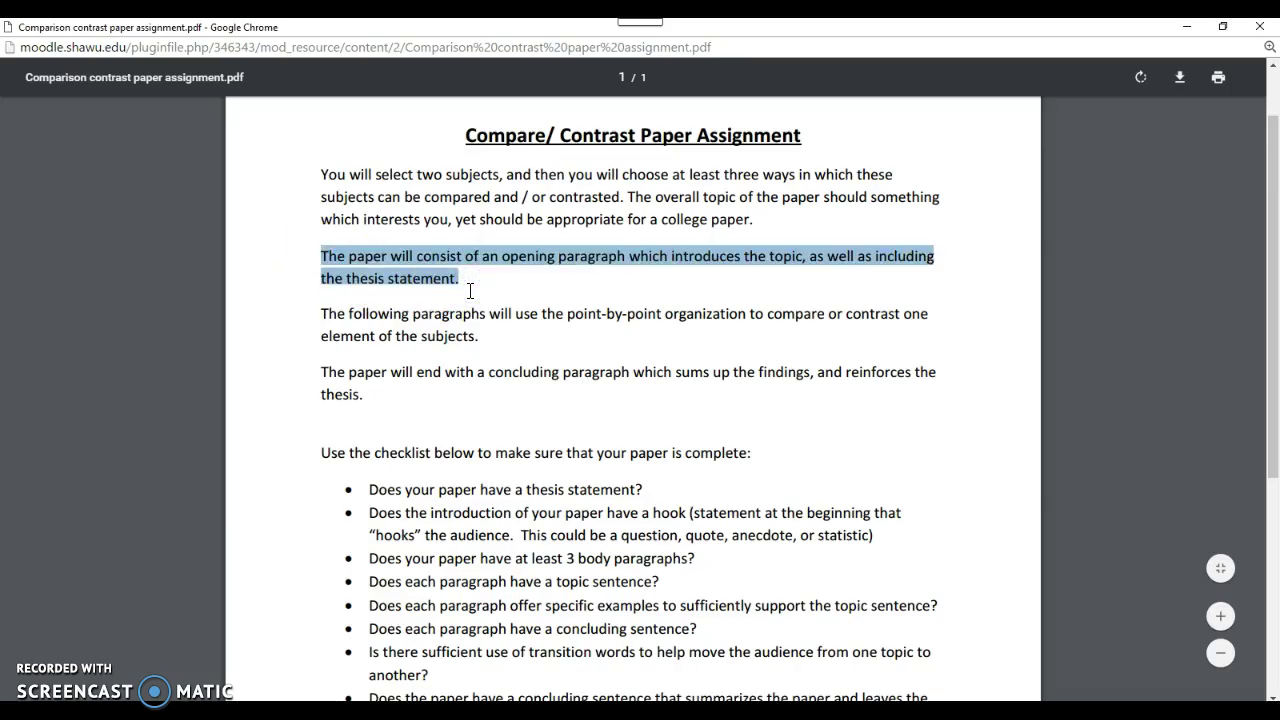
pyautogui.scroll(-2, 571, 271)
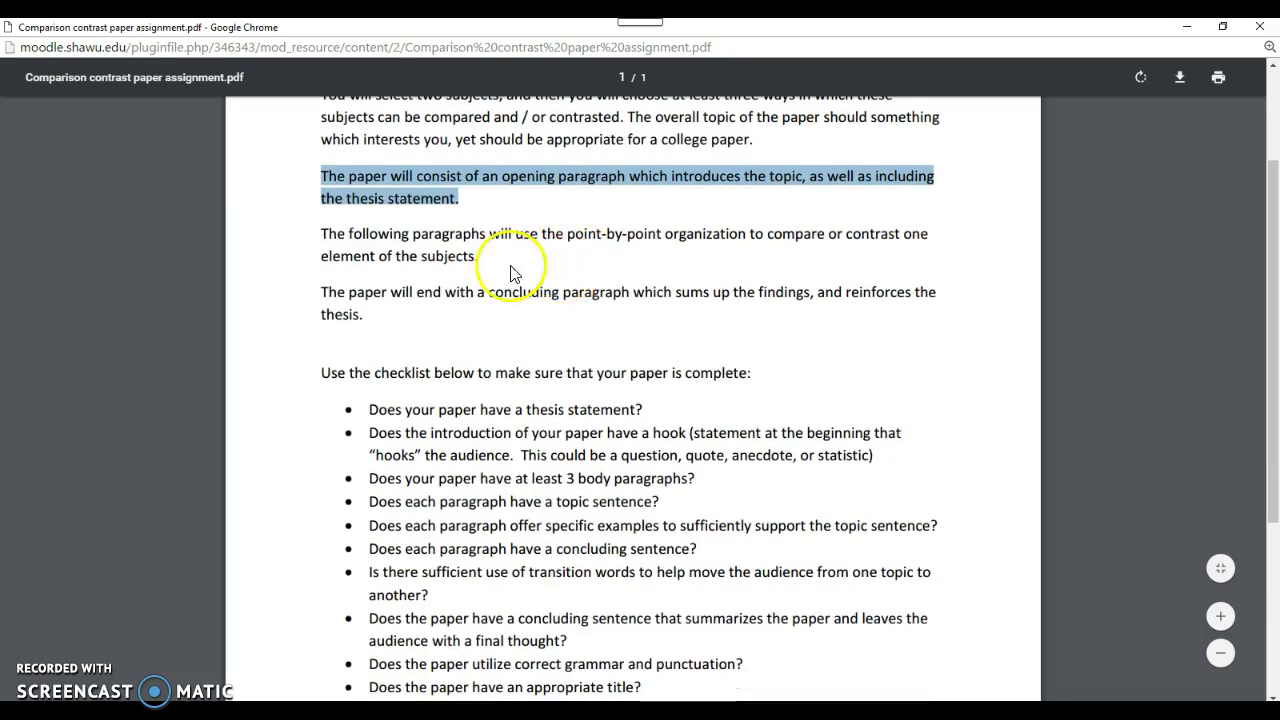
pyautogui.moveTo(566, 238); pyautogui.dragTo(735, 246)
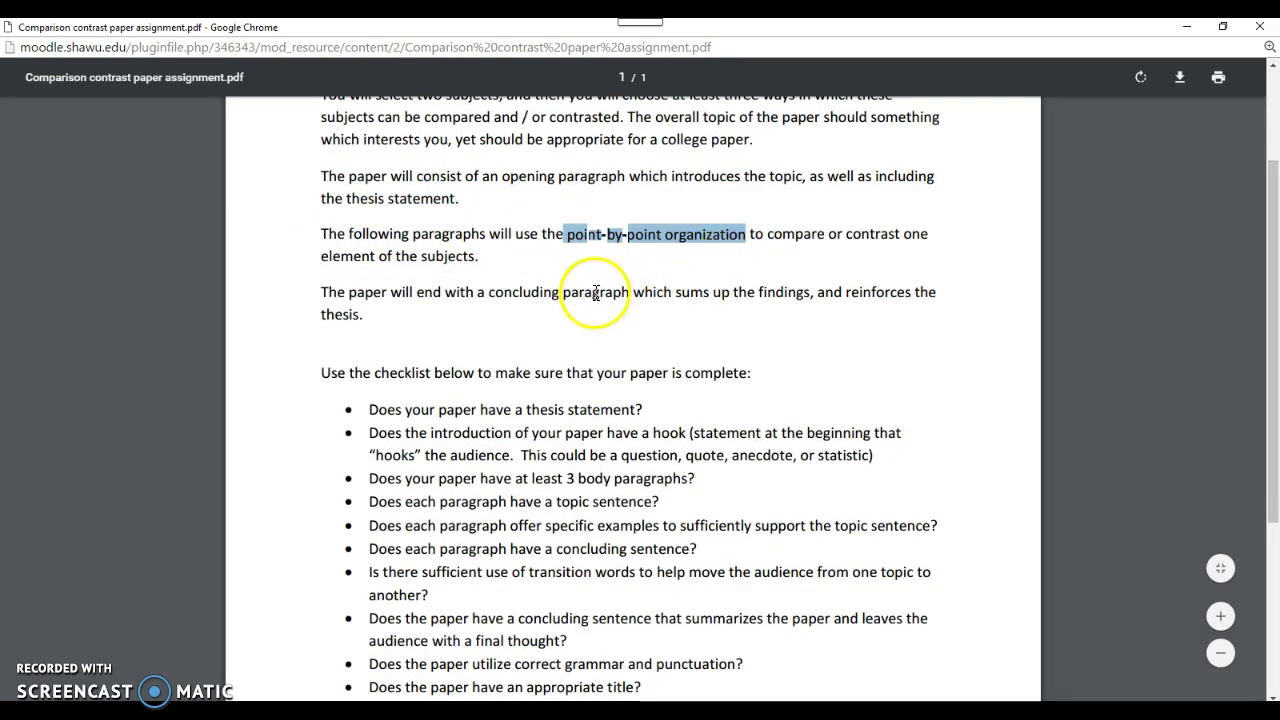
pyautogui.scroll(-2, 535, 277)
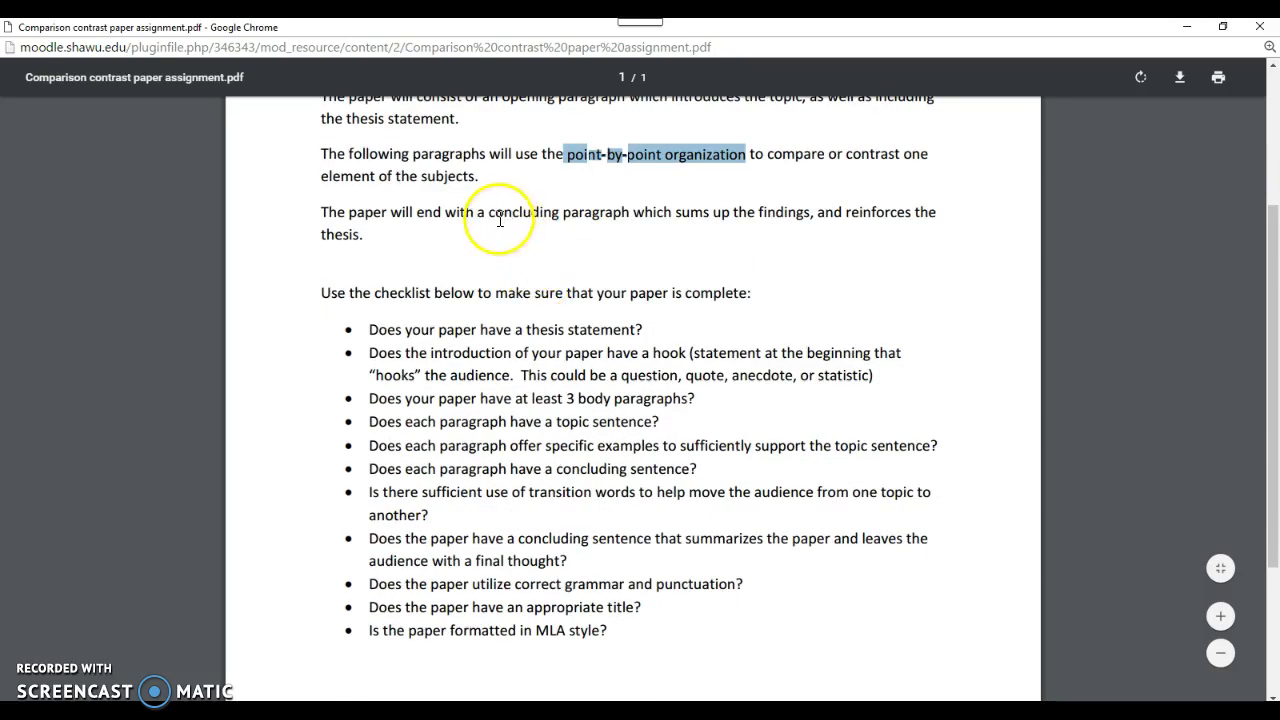
pyautogui.scroll(-2, 600, 279)
pyautogui.scroll(-3, 600, 279)
pyautogui.scroll(2, 611, 257)
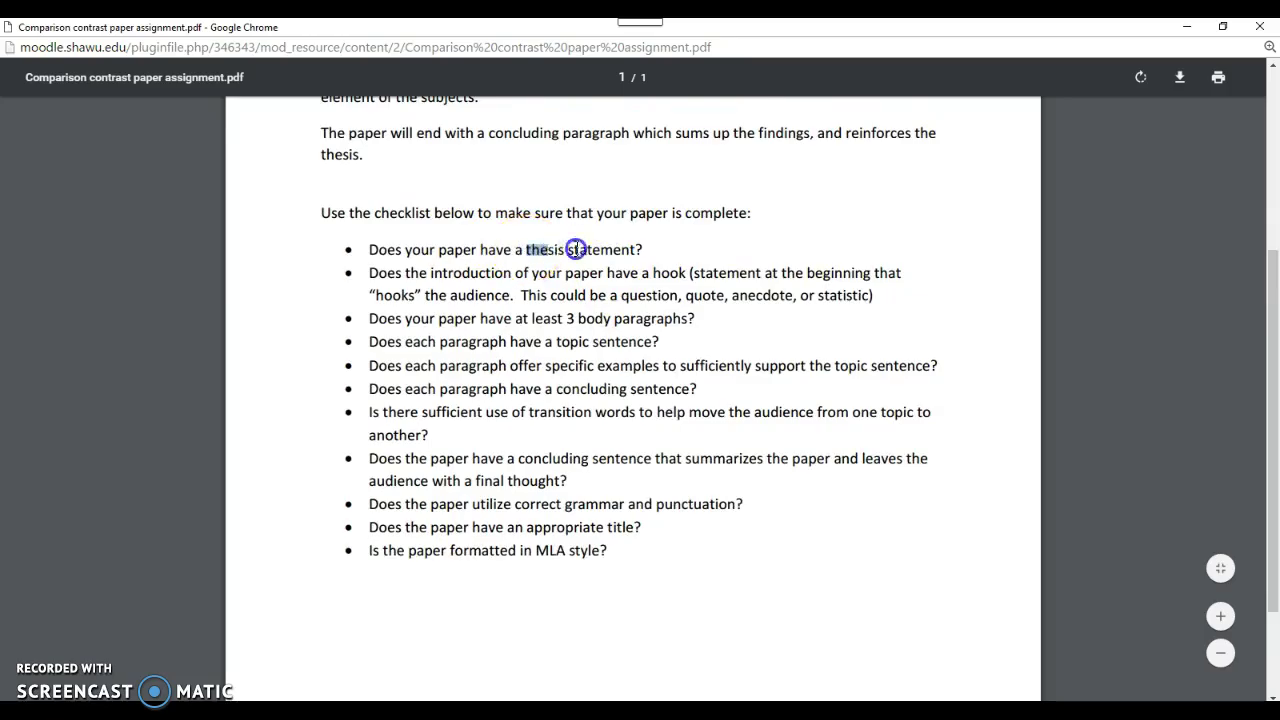
# Mark the checklist items: thesis statement, hook question, at least 3 body paragraphs, MLA style
pyautogui.moveTo(582, 249); pyautogui.dragTo(647, 248)
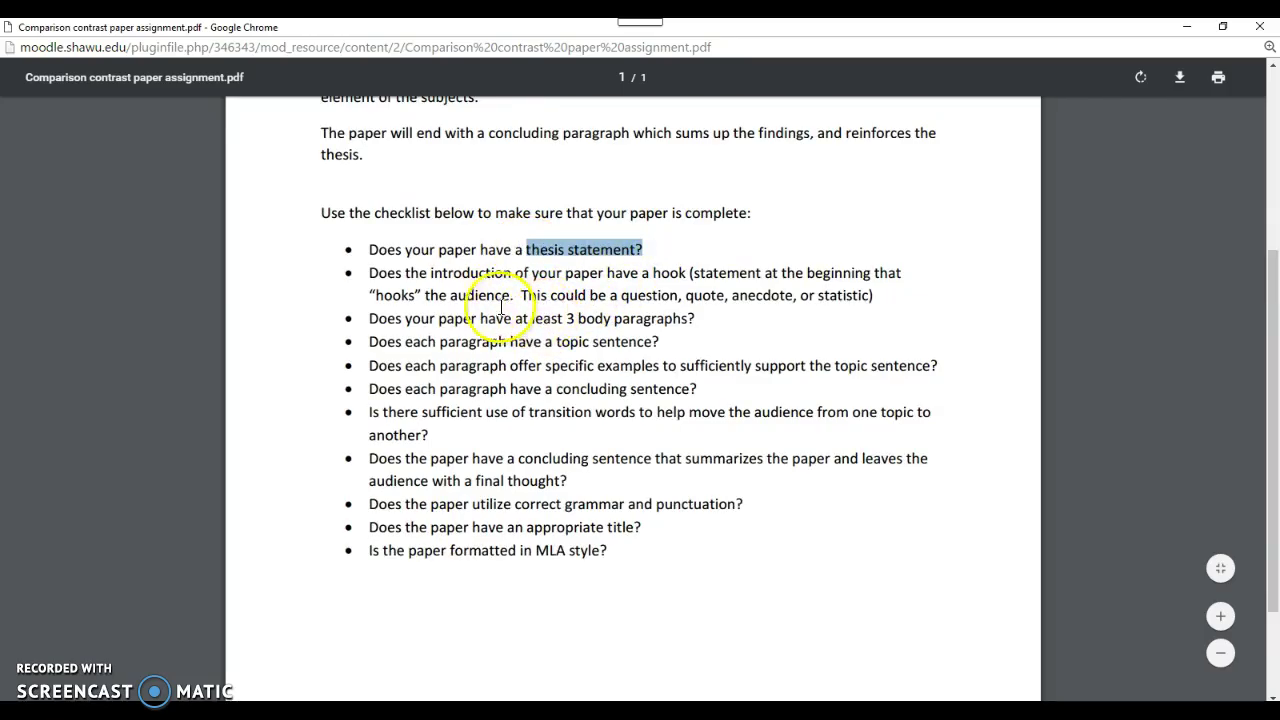
pyautogui.moveTo(566, 273); pyautogui.dragTo(680, 286)
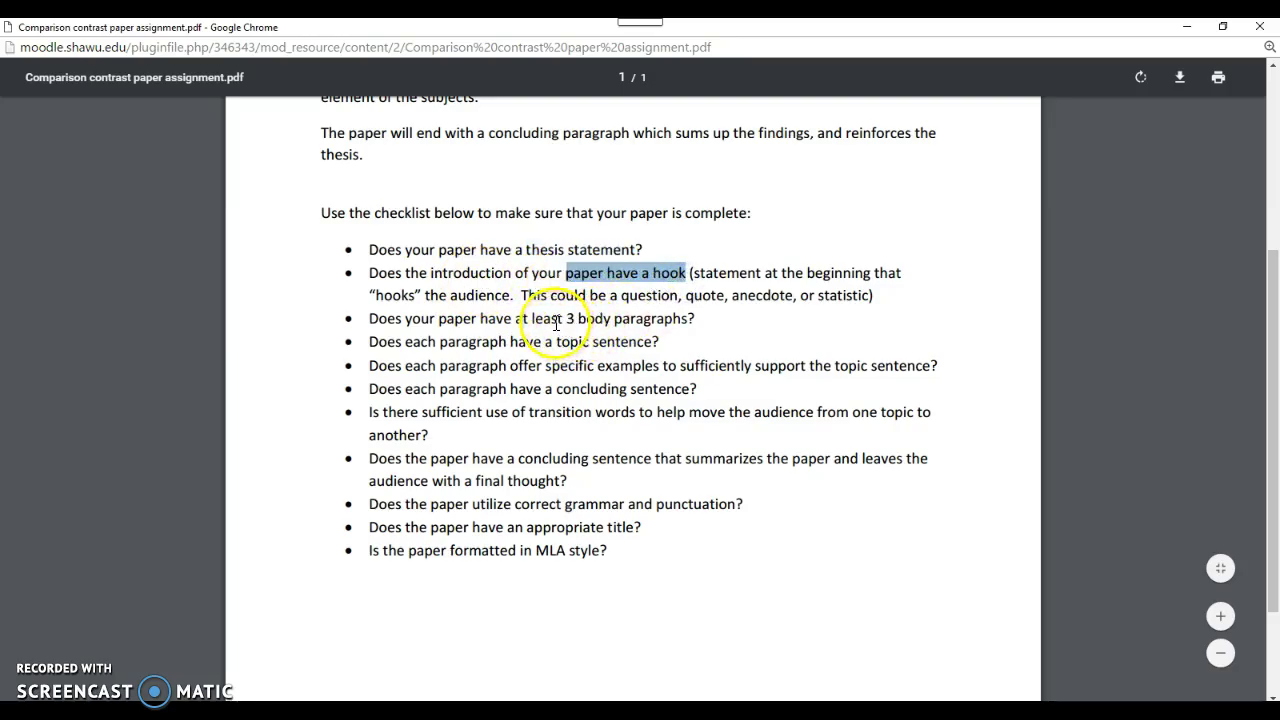
pyautogui.moveTo(533, 318); pyautogui.dragTo(617, 323)
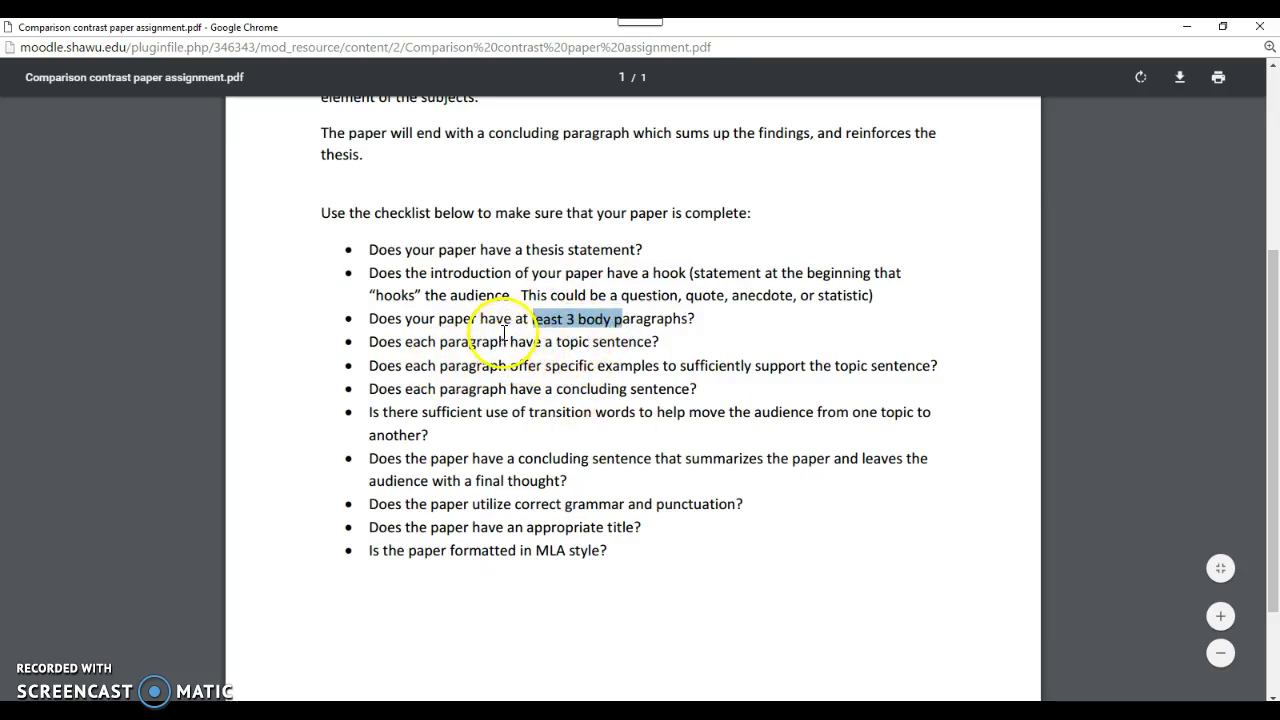
pyautogui.moveTo(365, 551); pyautogui.dragTo(616, 556)
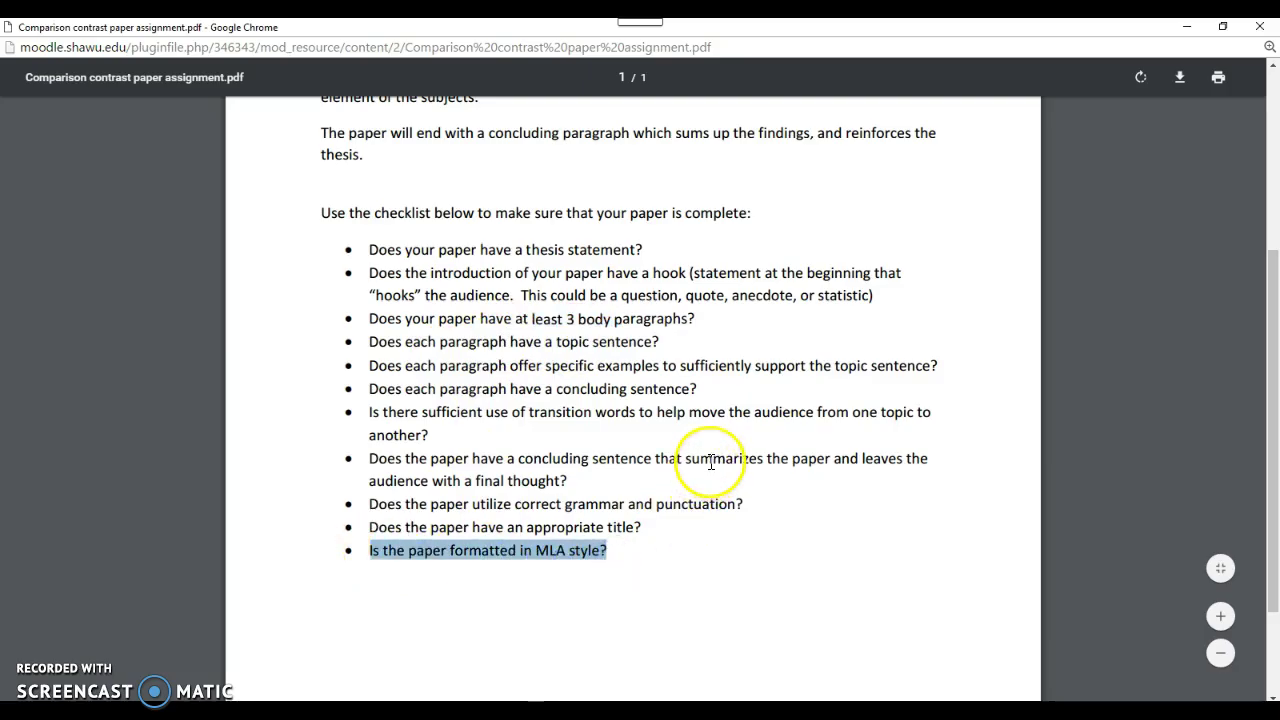
pyautogui.scroll(4, 711, 462)
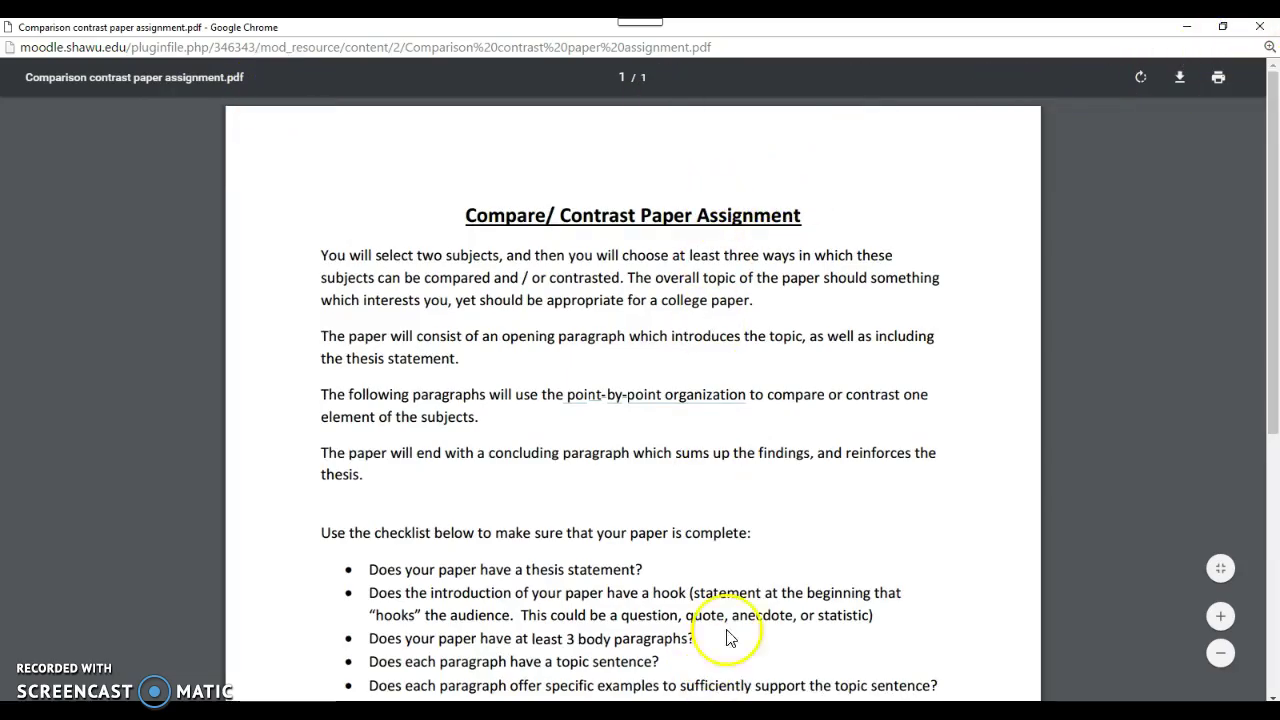
pyautogui.scroll(-3, 686, 414)
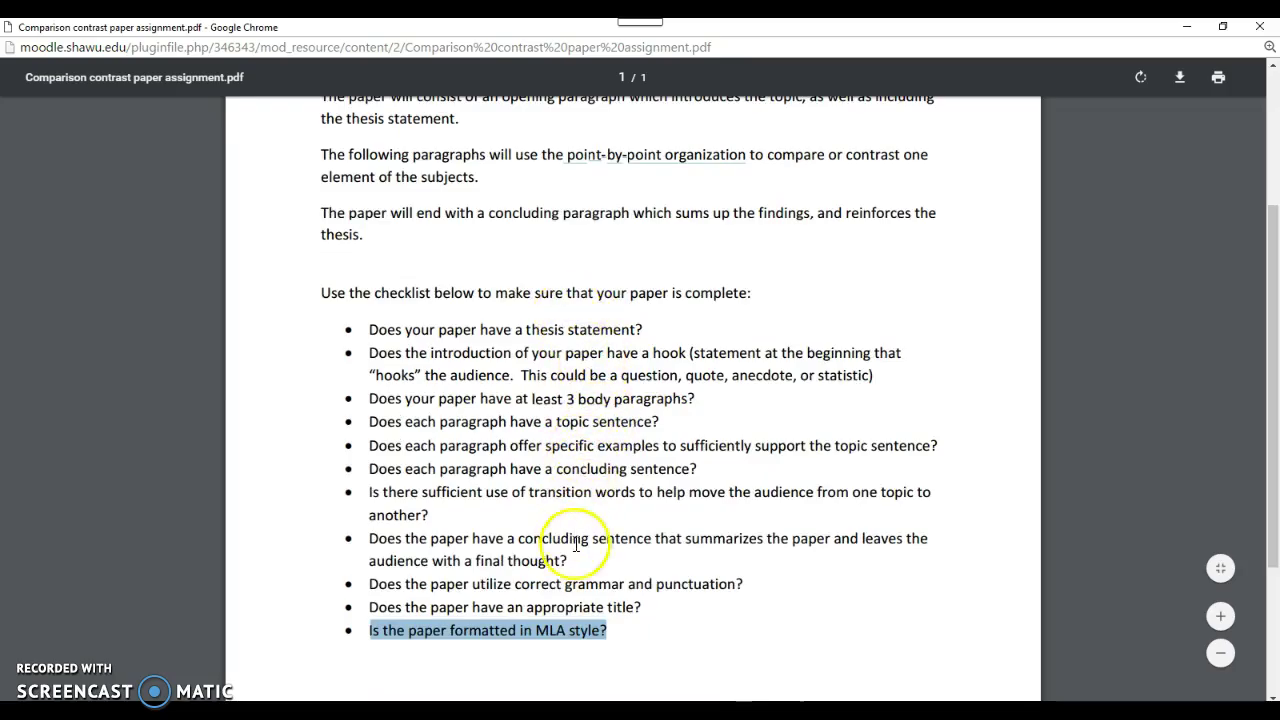
# Close the assignment PDF and scroll the course page back to the Compare / Contrast links
pyautogui.click(1257, 28)
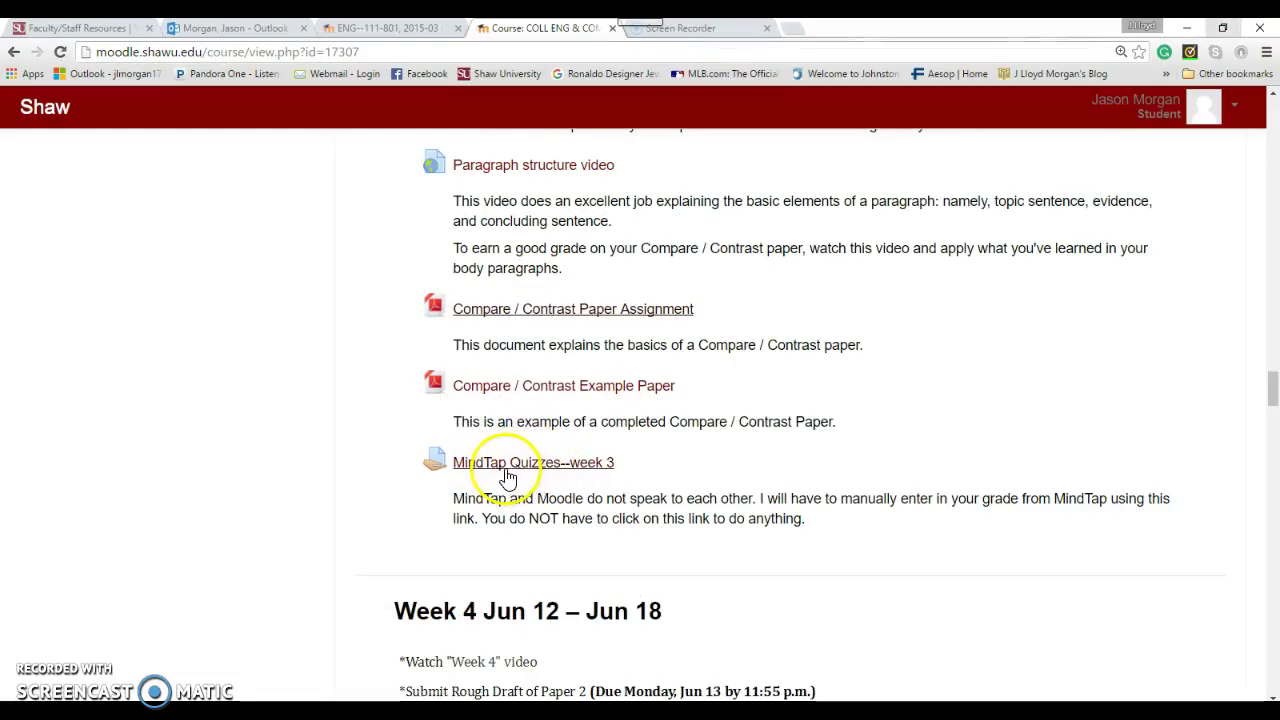
pyautogui.scroll(3, 586, 286)
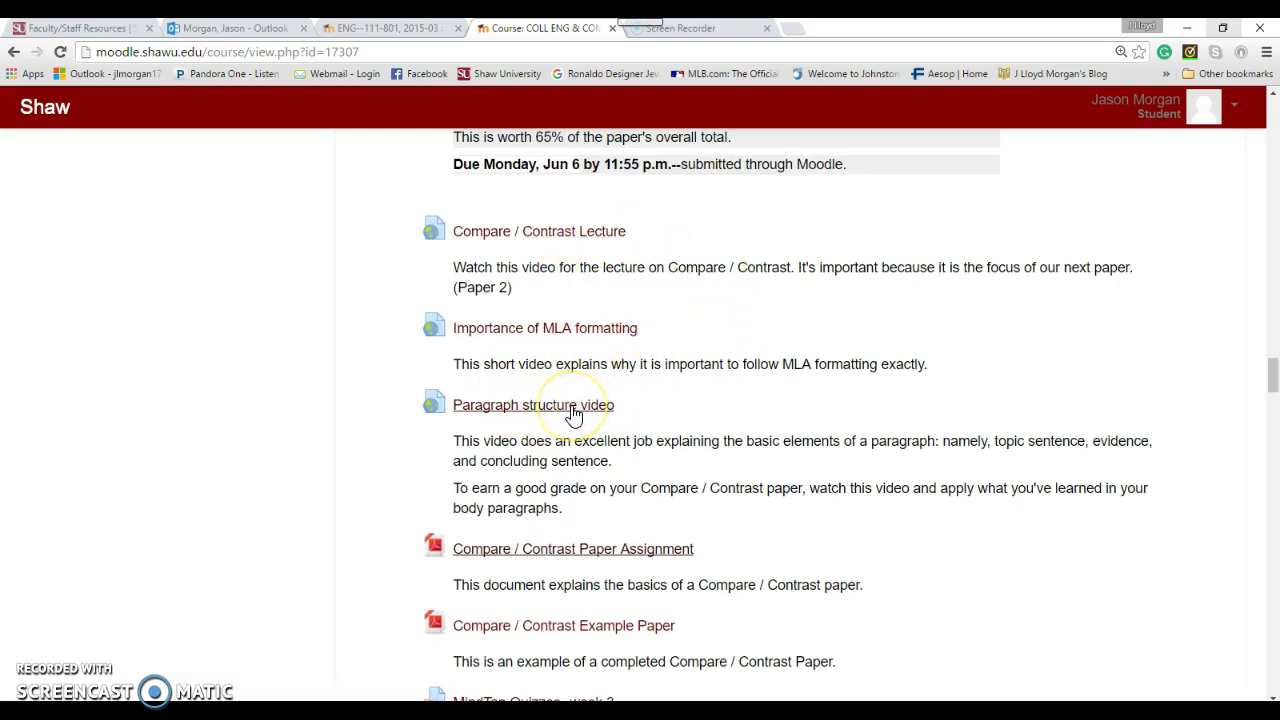
pyautogui.scroll(-3, 703, 277)
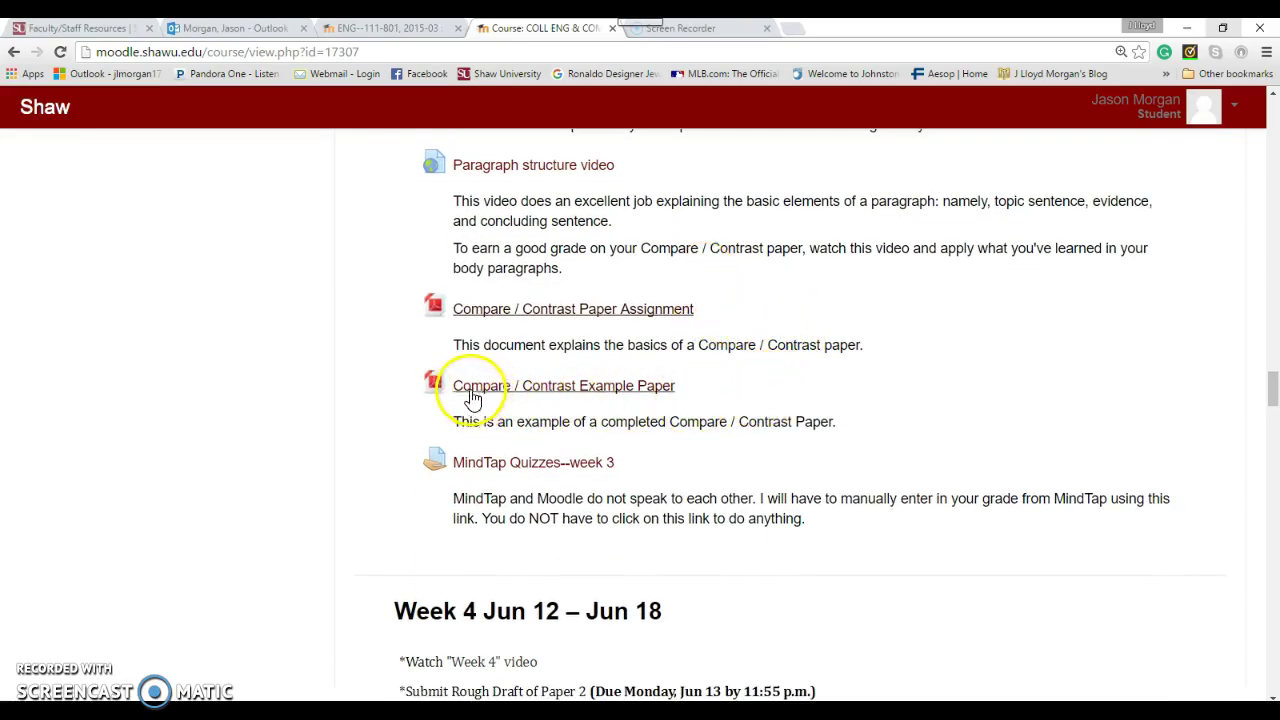
# Open the 'Pirates vs. Seahawks' example paper PDF and read the instructor comments on both pages
pyautogui.click(600, 390)
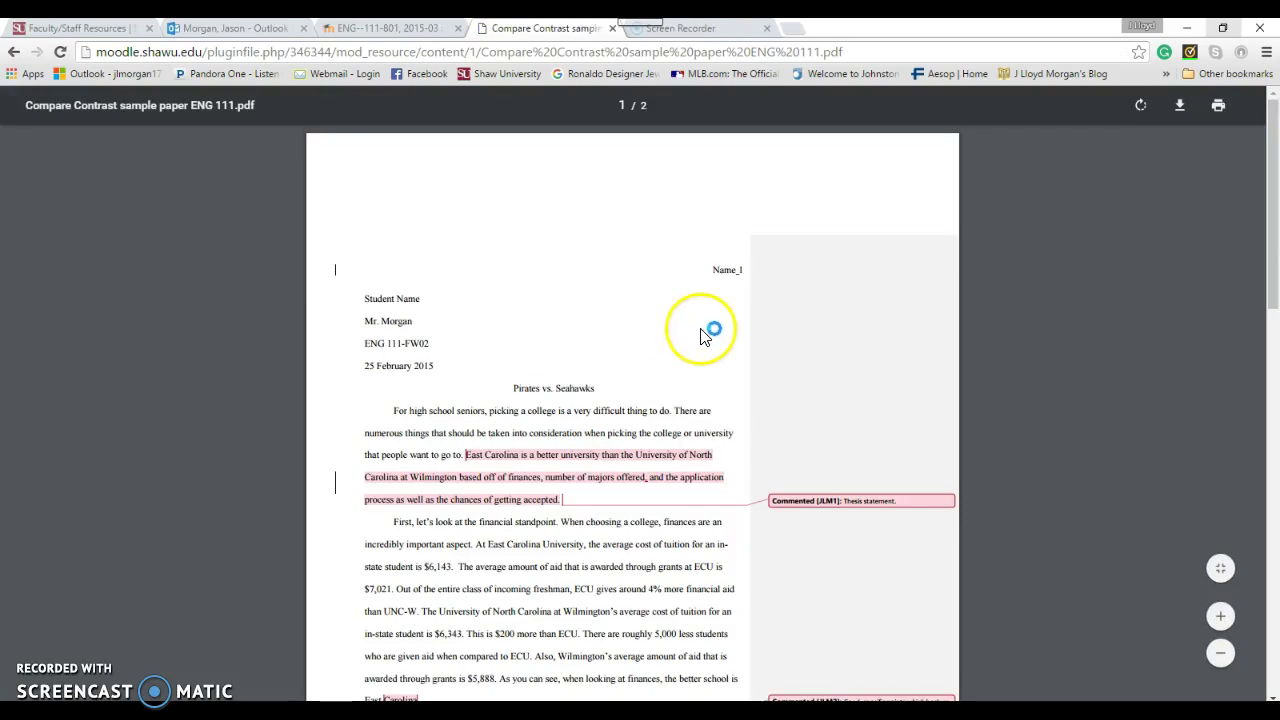
pyautogui.scroll(-3, 705, 345)
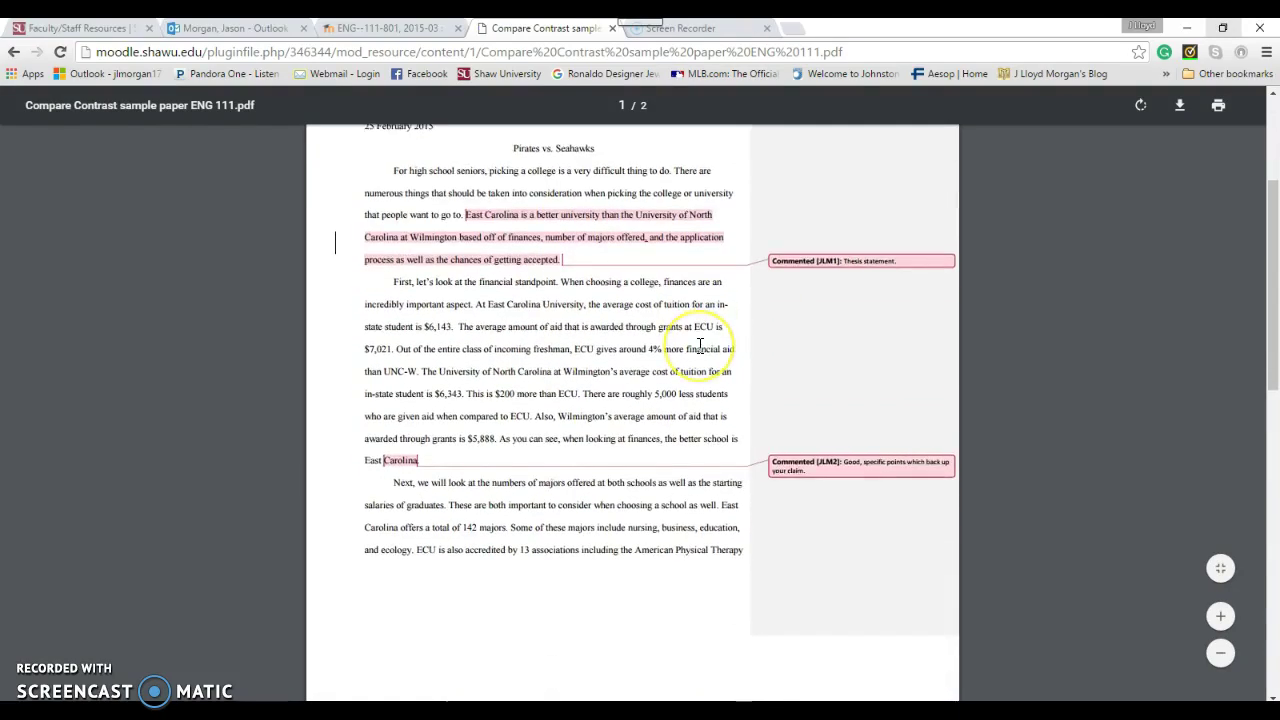
pyautogui.scroll(2, 700, 345)
pyautogui.scroll(-10, 460, 362)
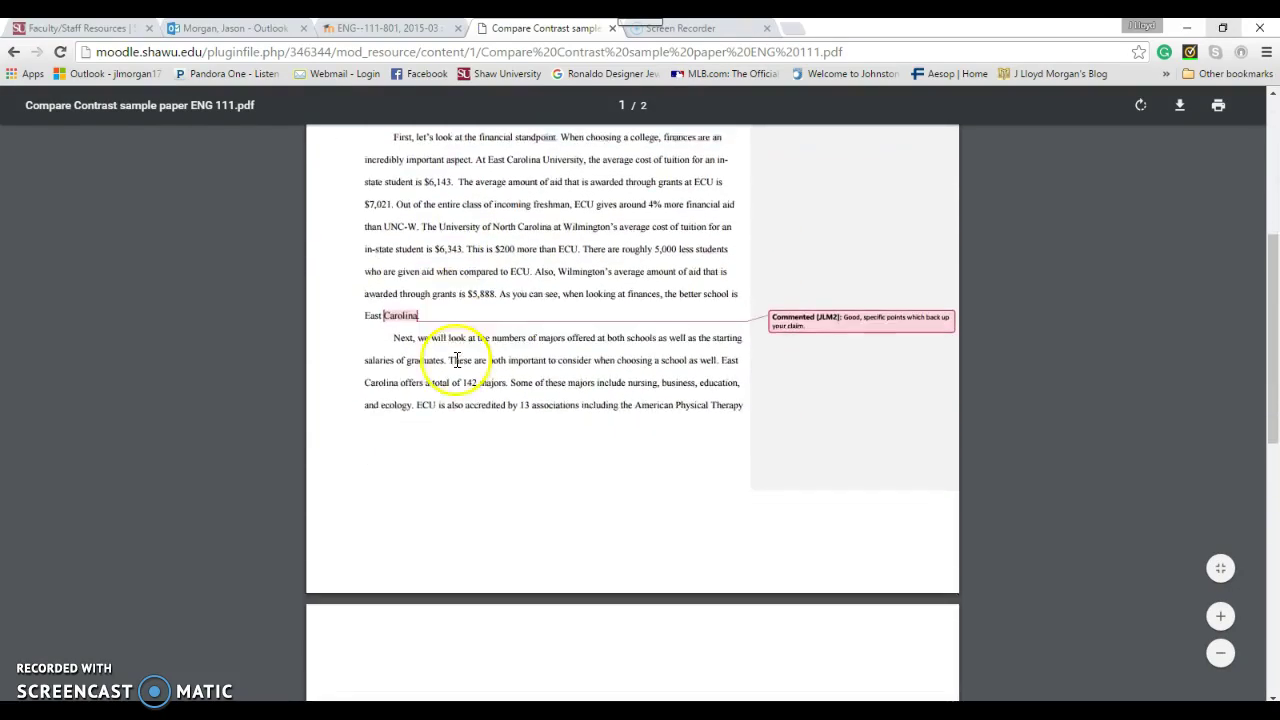
pyautogui.scroll(-3, 516, 353)
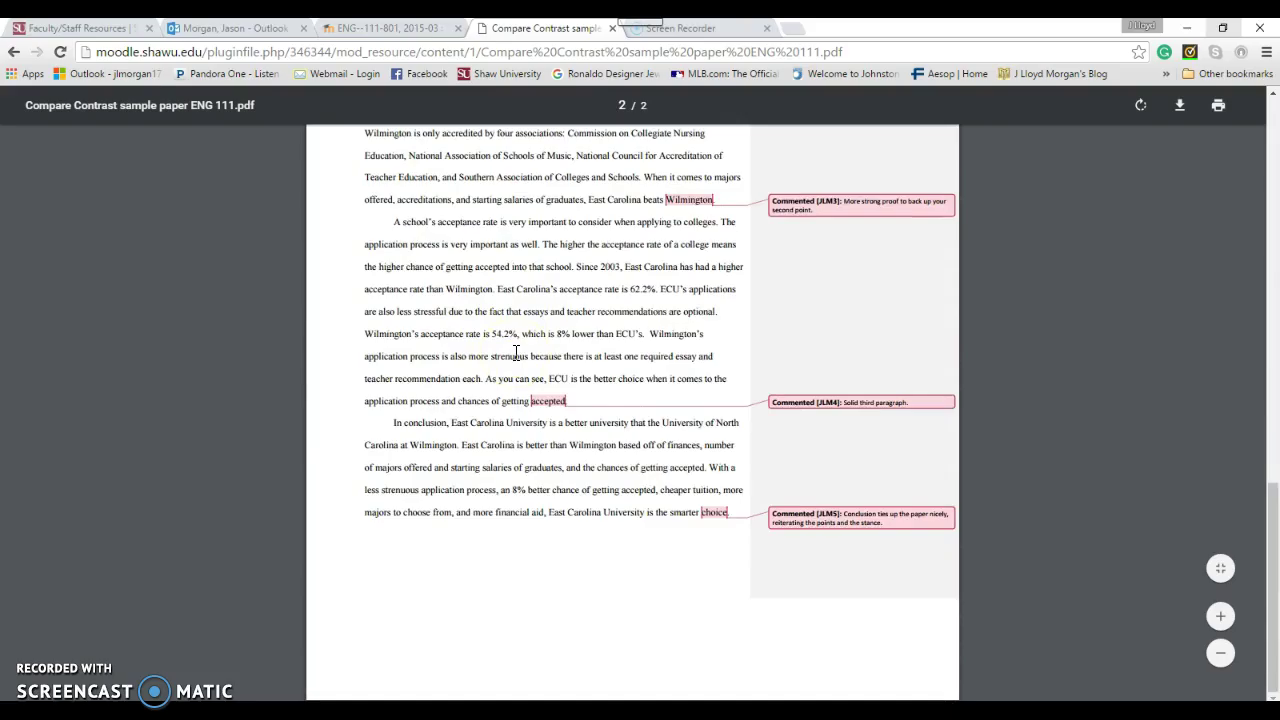
pyautogui.scroll(3, 543, 382)
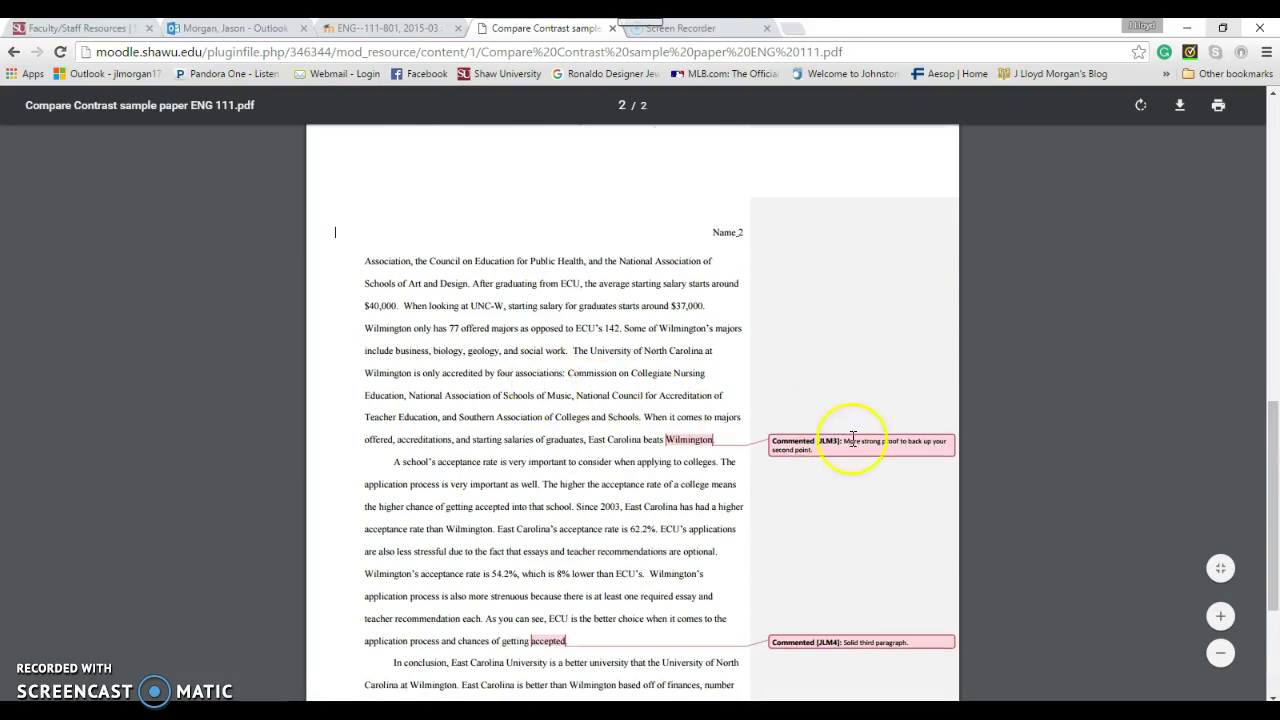
pyautogui.scroll(2, 631, 497)
pyautogui.scroll(10, 631, 497)
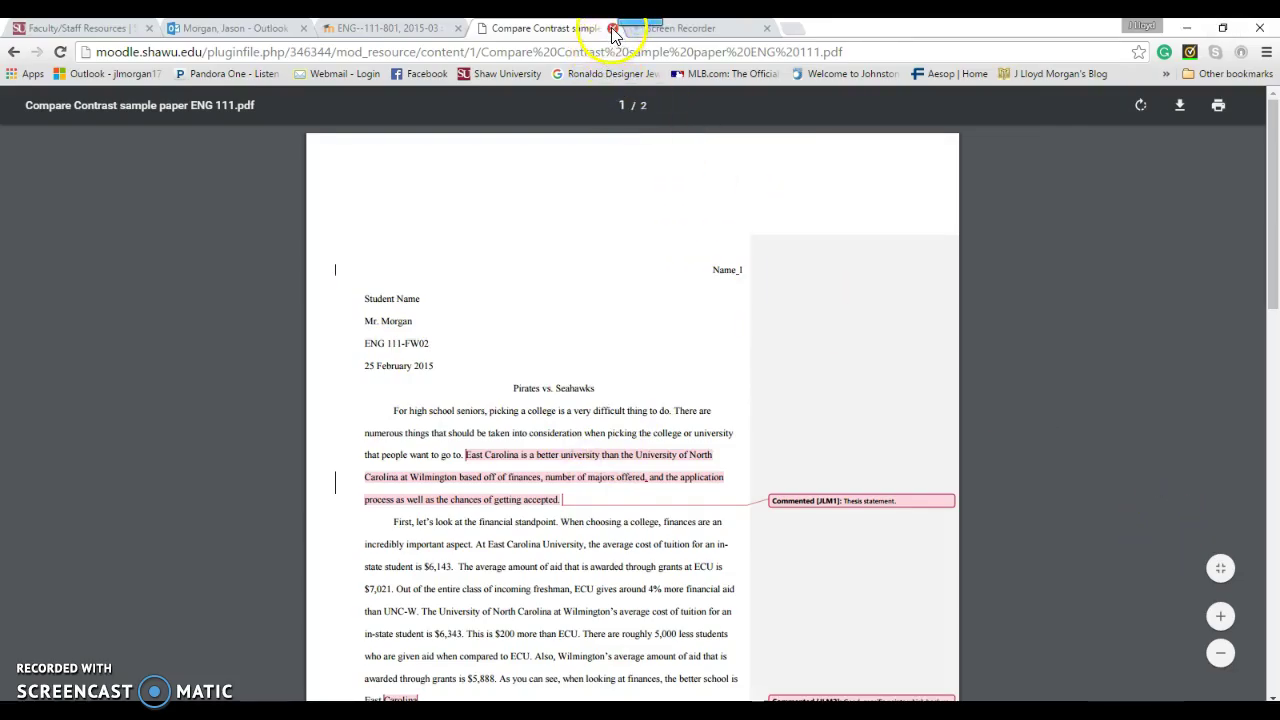
# Return to the ENG 111 course page and find the Week 3 to-do list
pyautogui.click(14, 52)
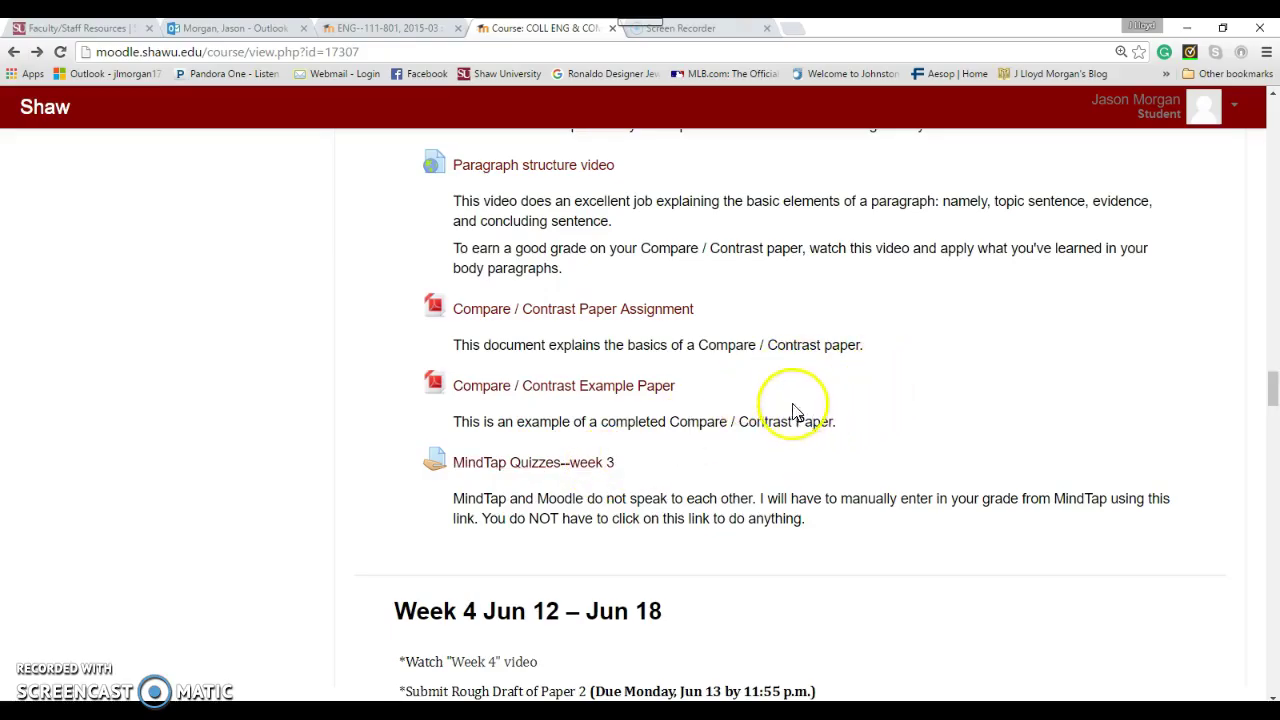
pyautogui.scroll(9, 794, 406)
pyautogui.scroll(4, 794, 406)
pyautogui.scroll(-2, 737, 400)
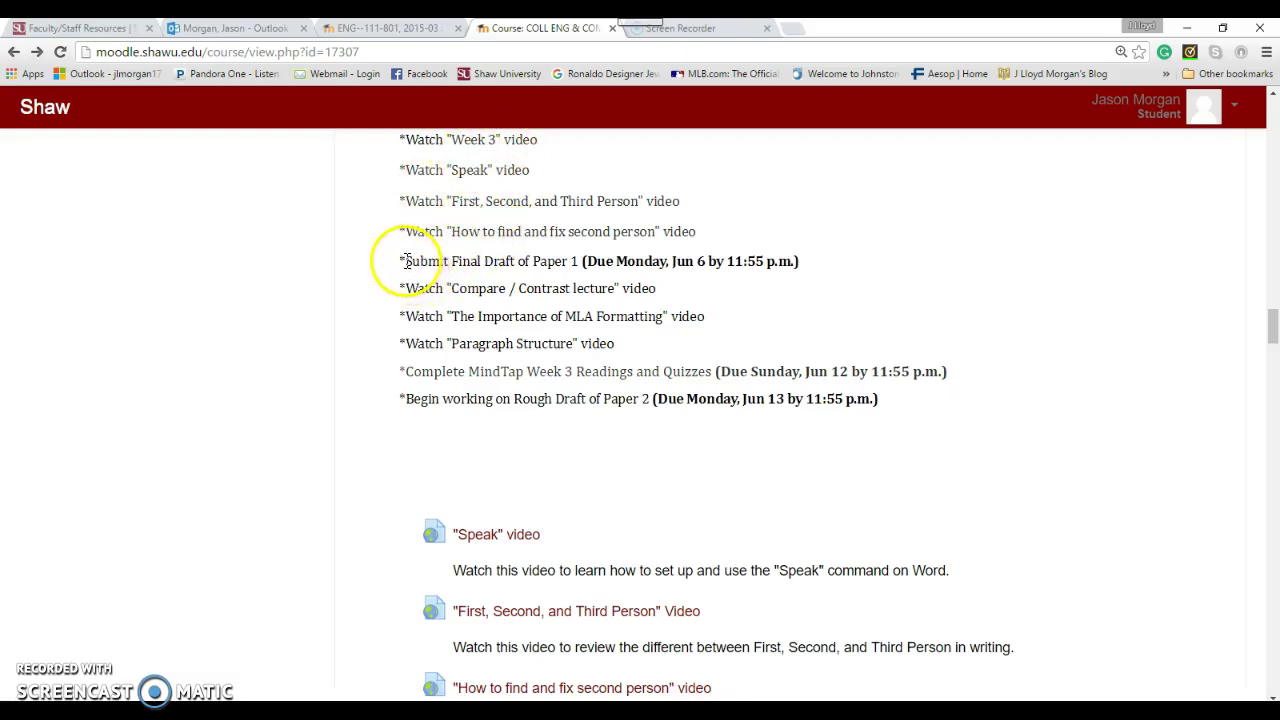
# Highlight each Week 3 task: Paper 1 final draft, three videos, Paper 2 rough draft, MindTap quizzes
pyautogui.moveTo(406, 260); pyautogui.dragTo(737, 261)
pyautogui.scroll(-1, 723, 280)
pyautogui.moveTo(408, 208); pyautogui.dragTo(632, 271)
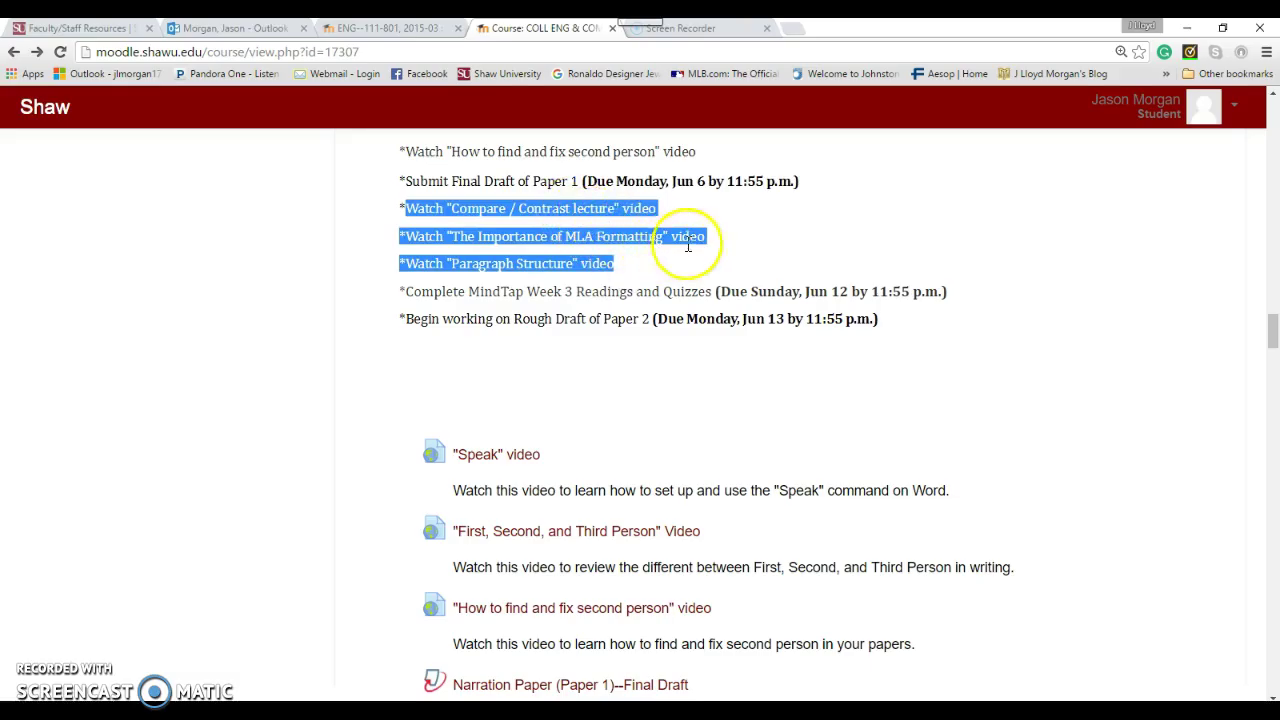
pyautogui.scroll(-1, 706, 243)
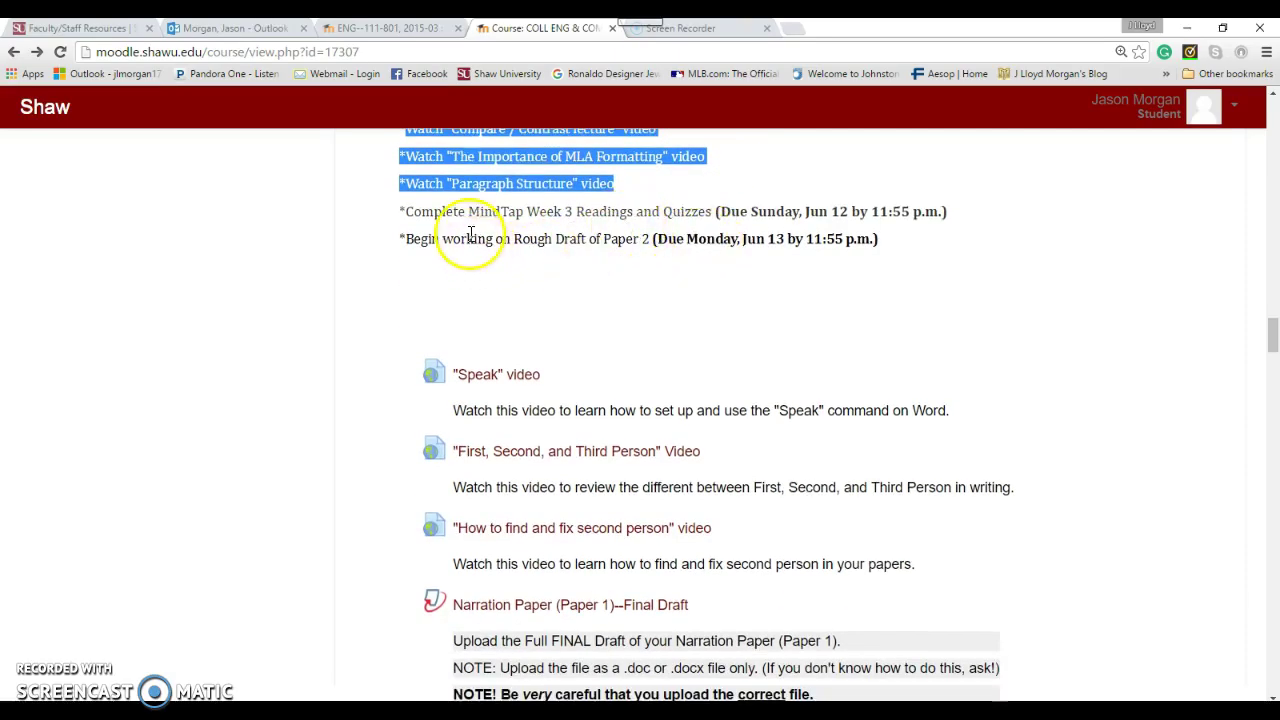
pyautogui.moveTo(407, 240); pyautogui.dragTo(806, 250)
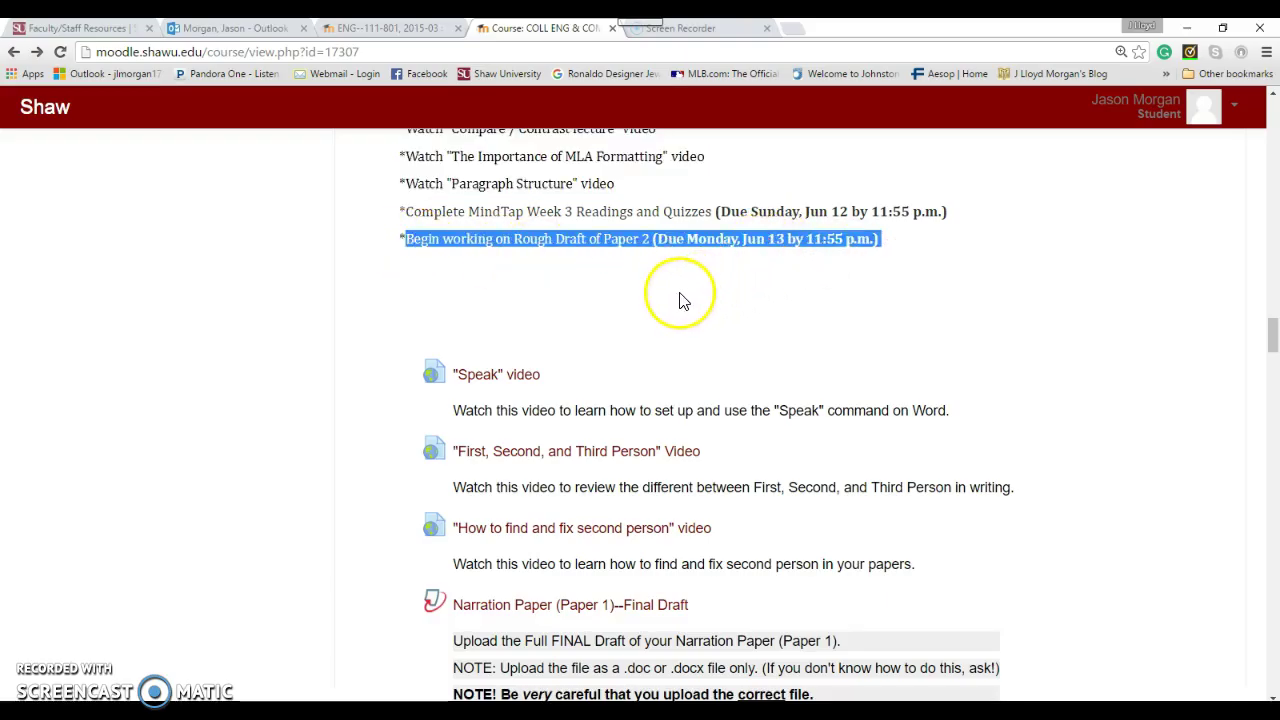
pyautogui.scroll(1, 677, 294)
pyautogui.moveTo(407, 291); pyautogui.dragTo(952, 291)
# Find the Narration Paper final draft instructions, worth 65% and due Monday, Jun 6 by 11:55 p.m
pyautogui.scroll(-7, 714, 386)
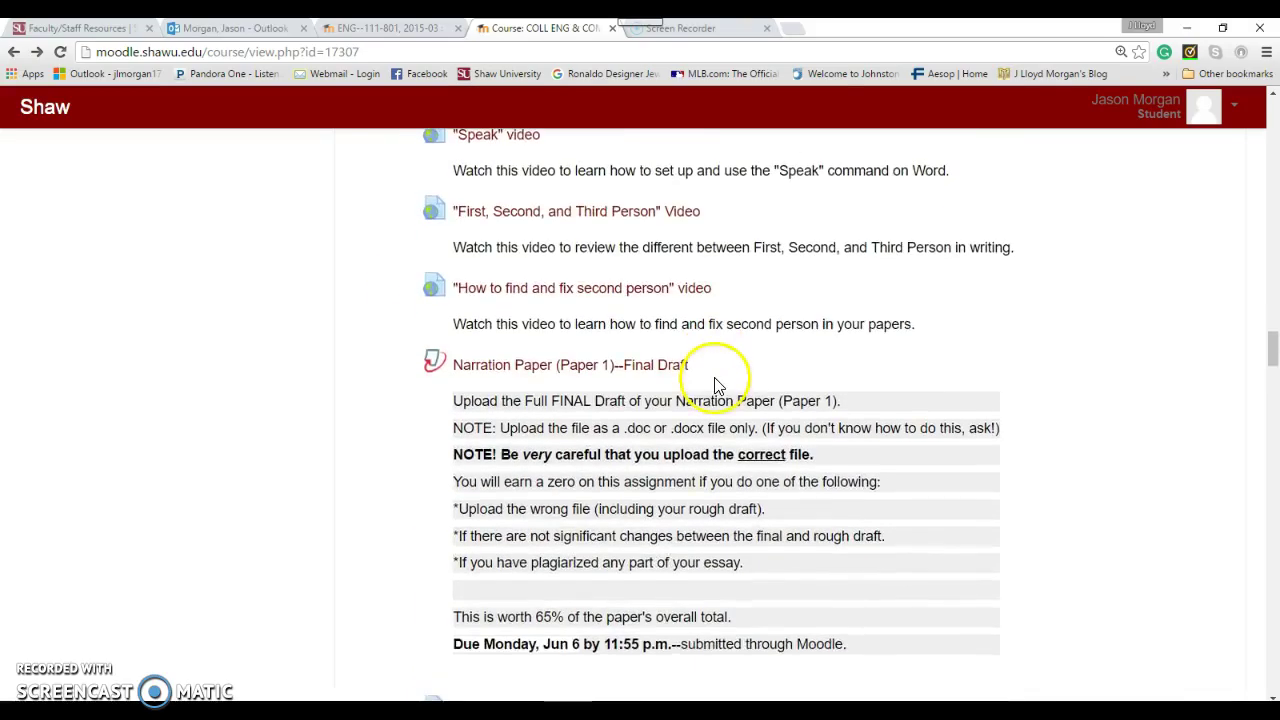
pyautogui.scroll(-4, 729, 376)
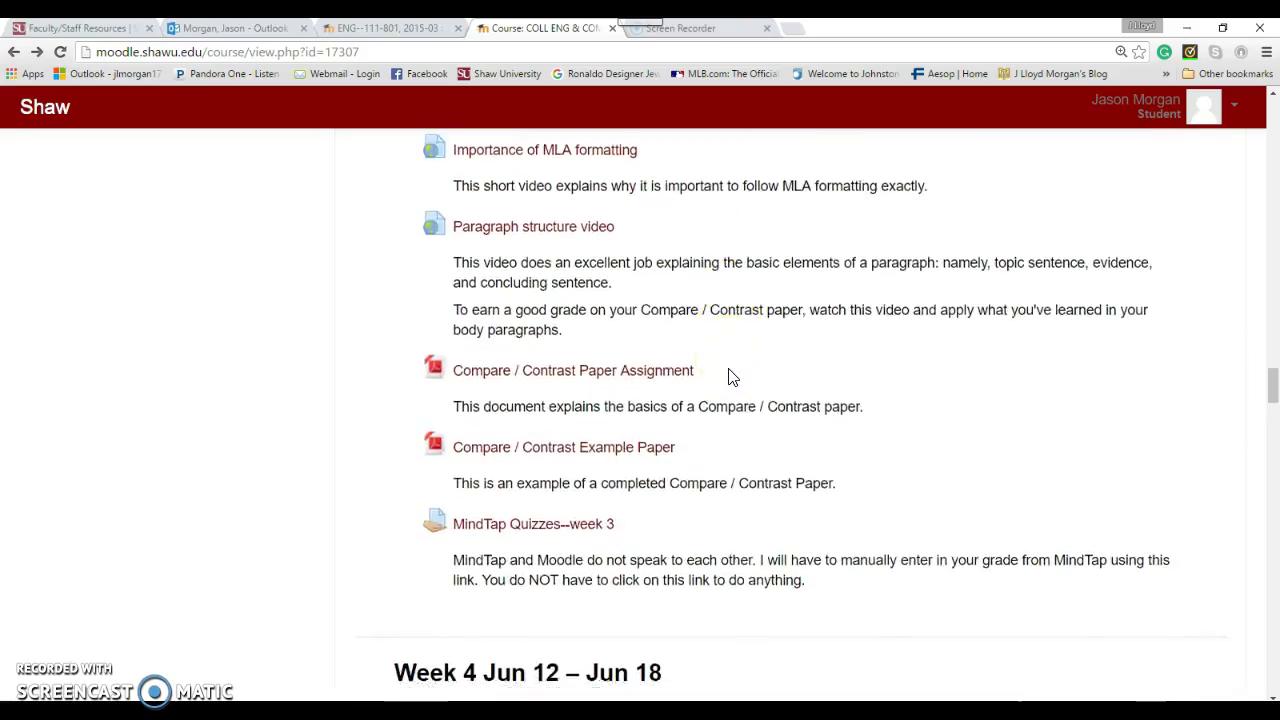
pyautogui.scroll(-2, 718, 358)
pyautogui.scroll(8, 718, 358)
pyautogui.scroll(3, 757, 387)
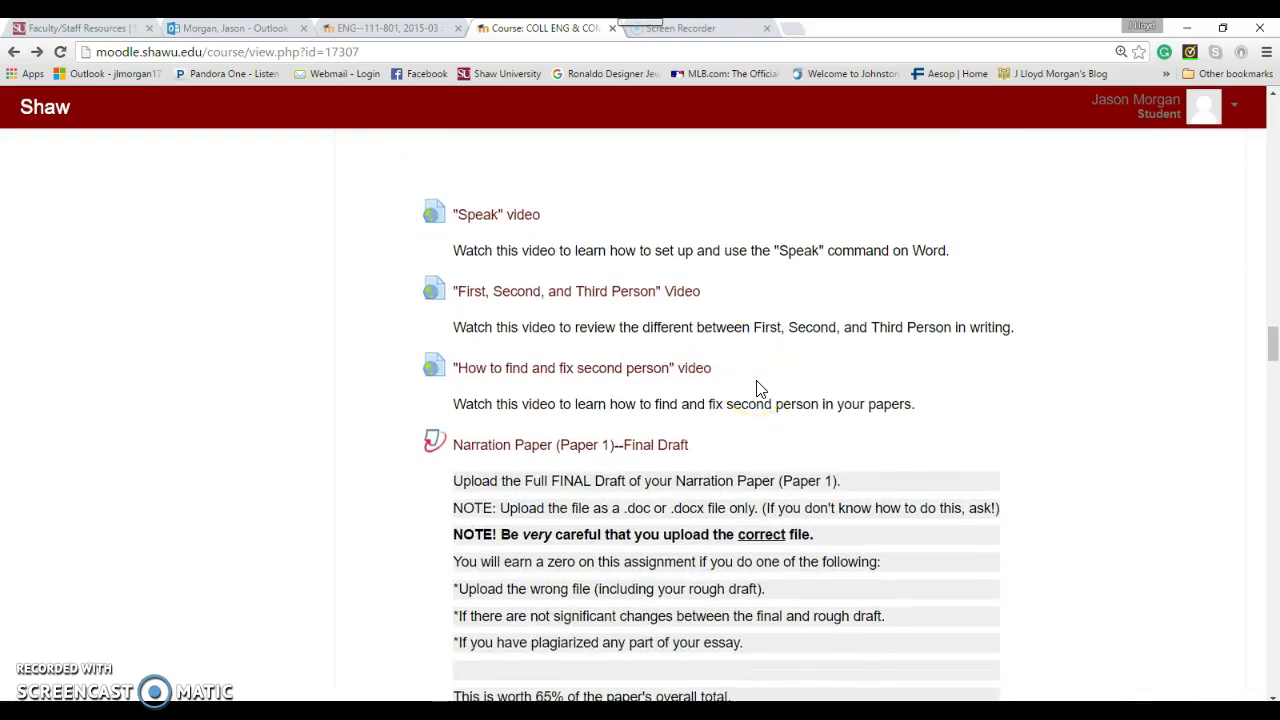
pyautogui.scroll(3, 757, 387)
pyautogui.scroll(1, 757, 387)
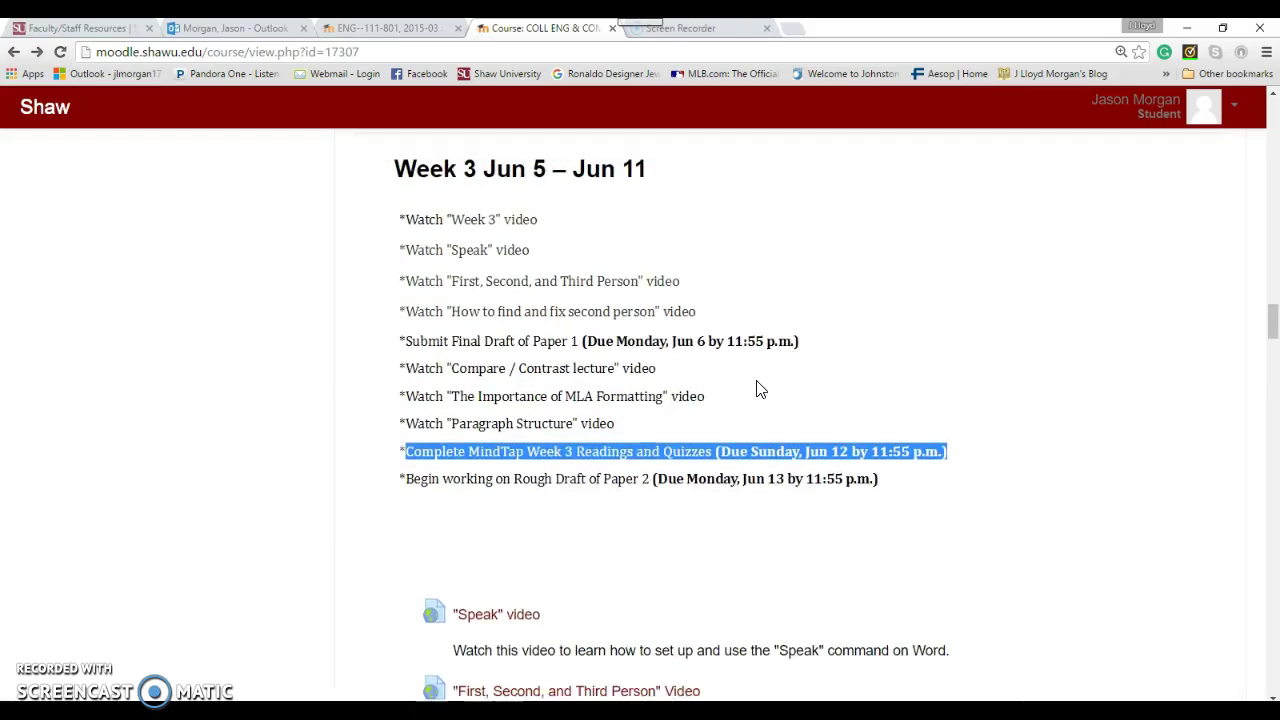
pyautogui.scroll(-2, 757, 387)
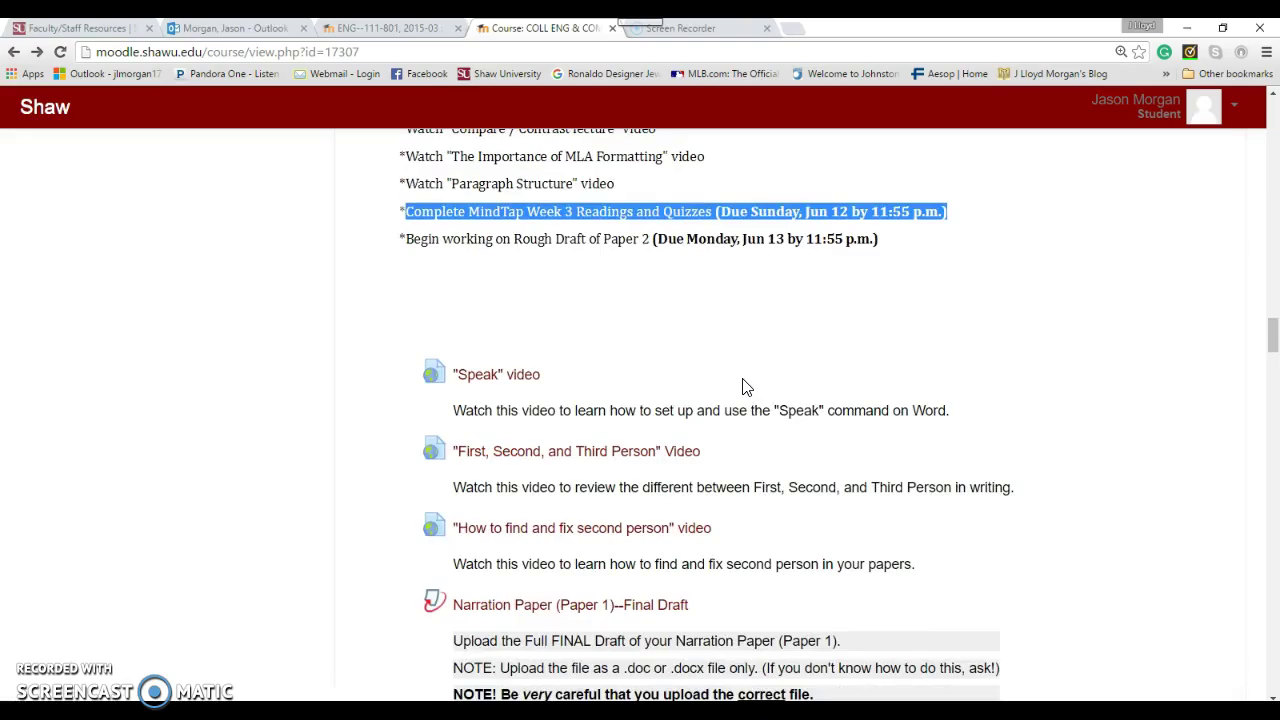
pyautogui.scroll(-2, 694, 360)
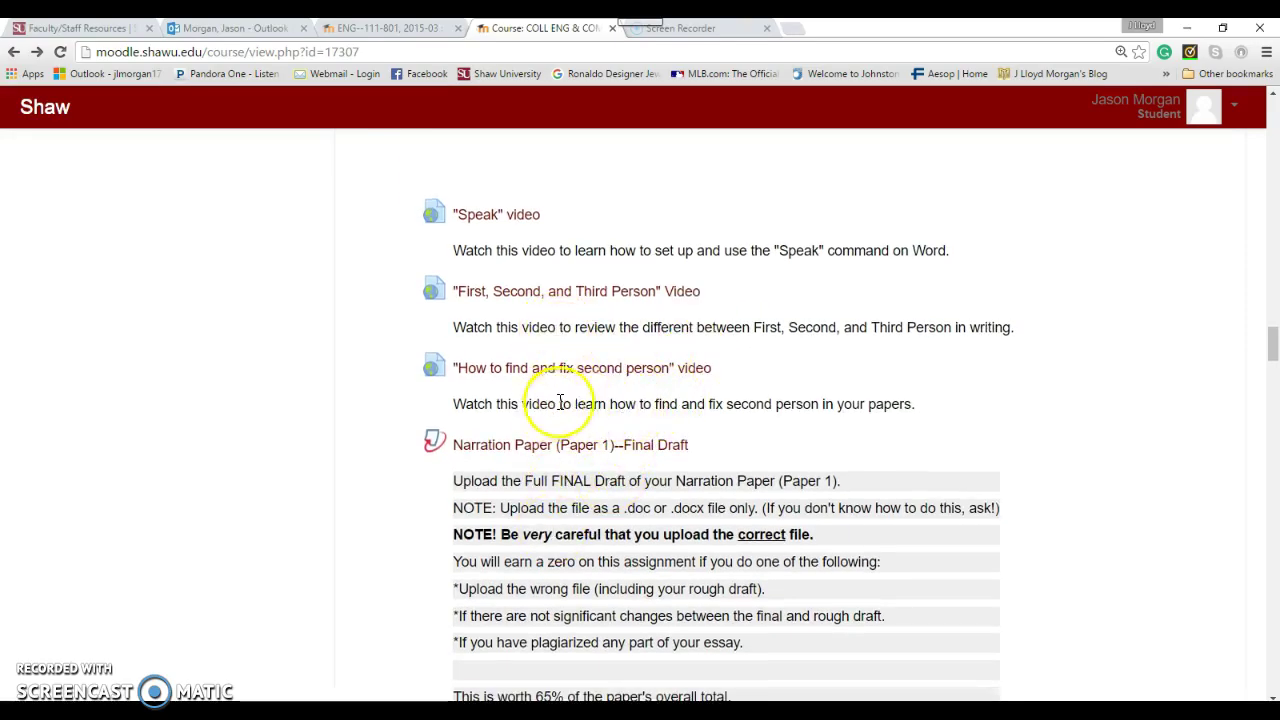
pyautogui.scroll(-2, 578, 400)
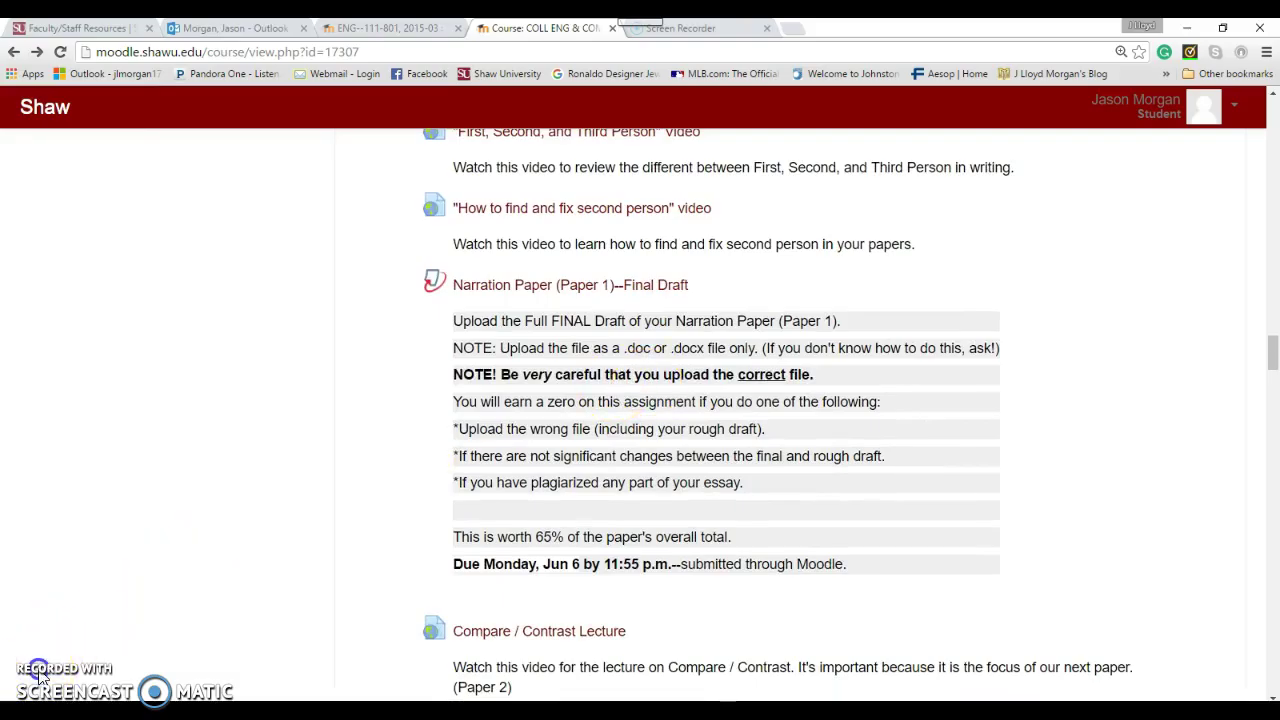